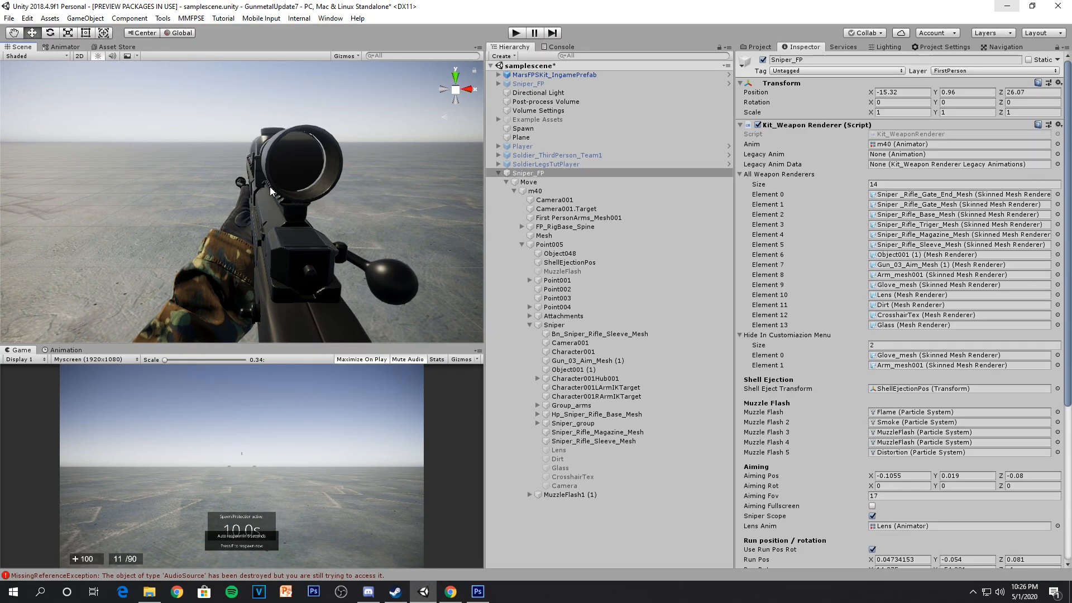
Step: Create a 3D sphere in the scene and remove its Sphere Collider component
alt+drag(293, 199, 201, 210)
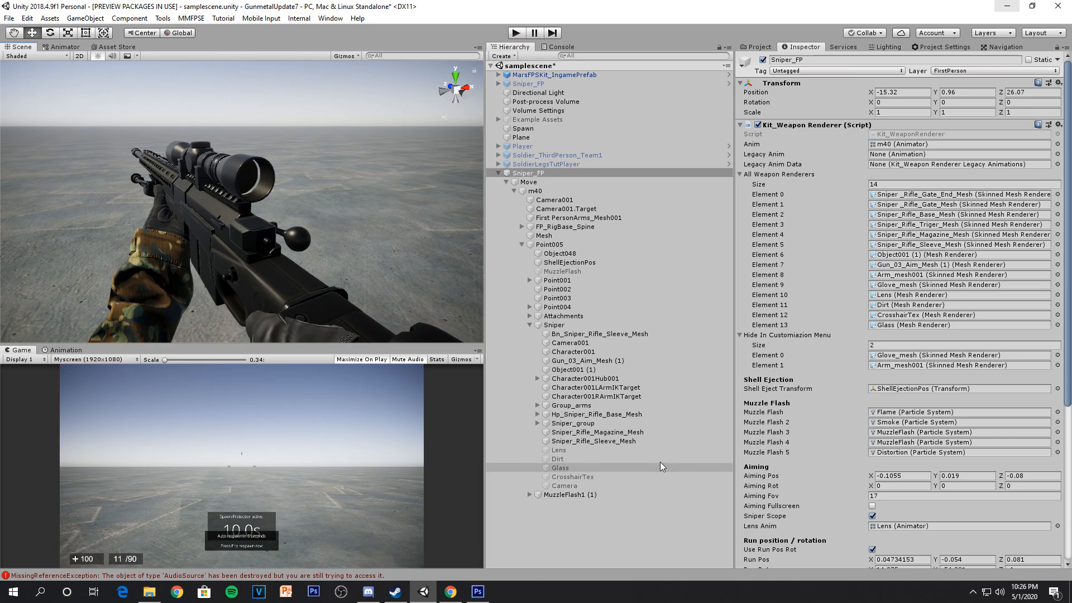
click(592, 452)
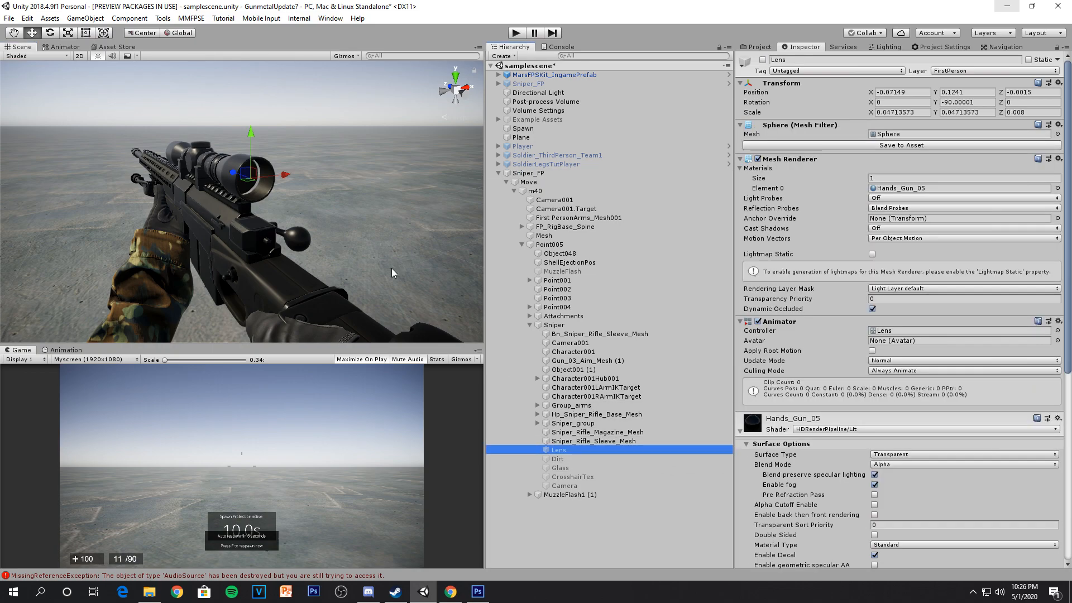
click(85, 18)
mouse_move(140, 55)
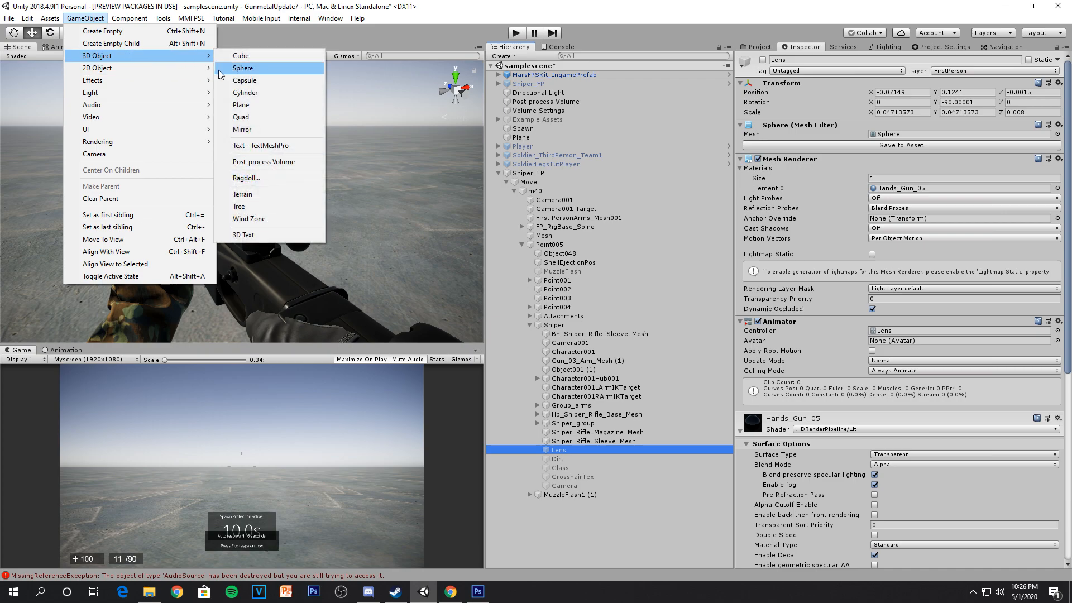
click(259, 68)
key(s)
right_drag(287, 172, 374, 204)
key(w)
right_click(787, 322)
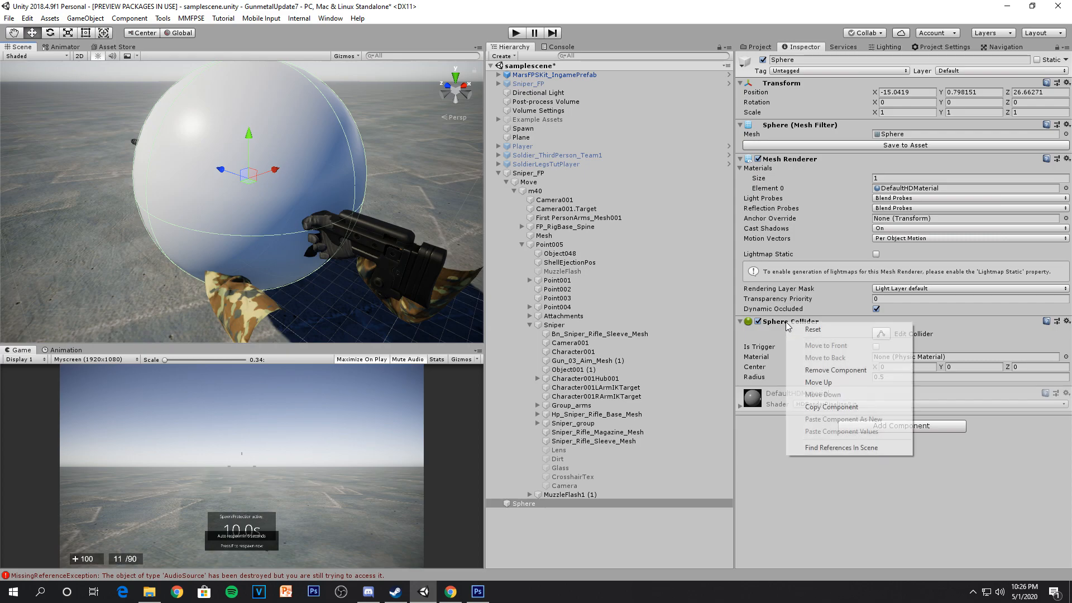
click(825, 370)
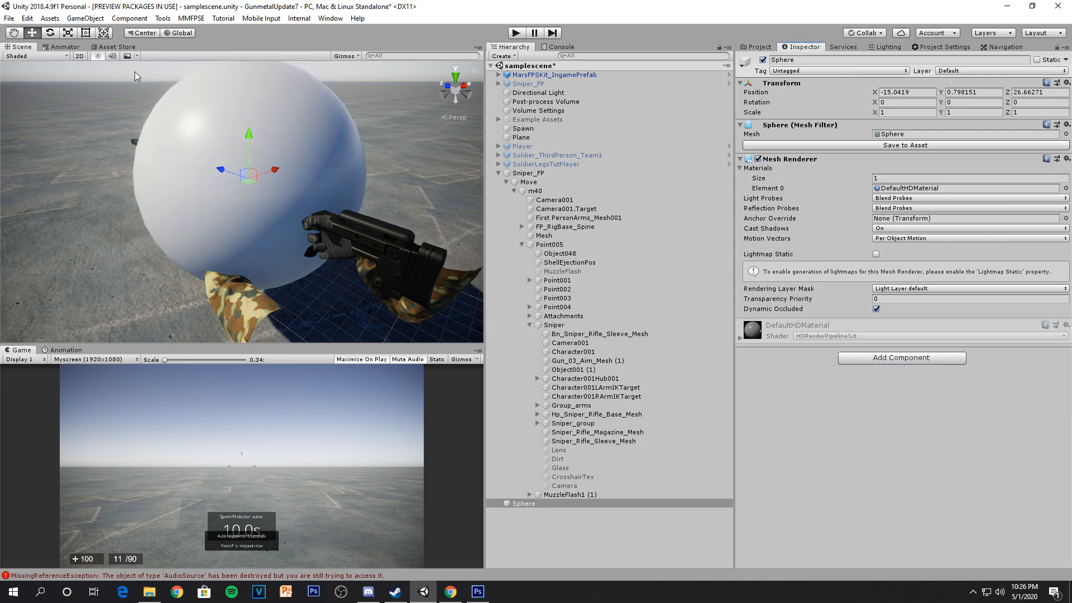
Step: Scale the sphere into a thin disc of about 0.17 × 0.17 × 0.002
click(68, 34)
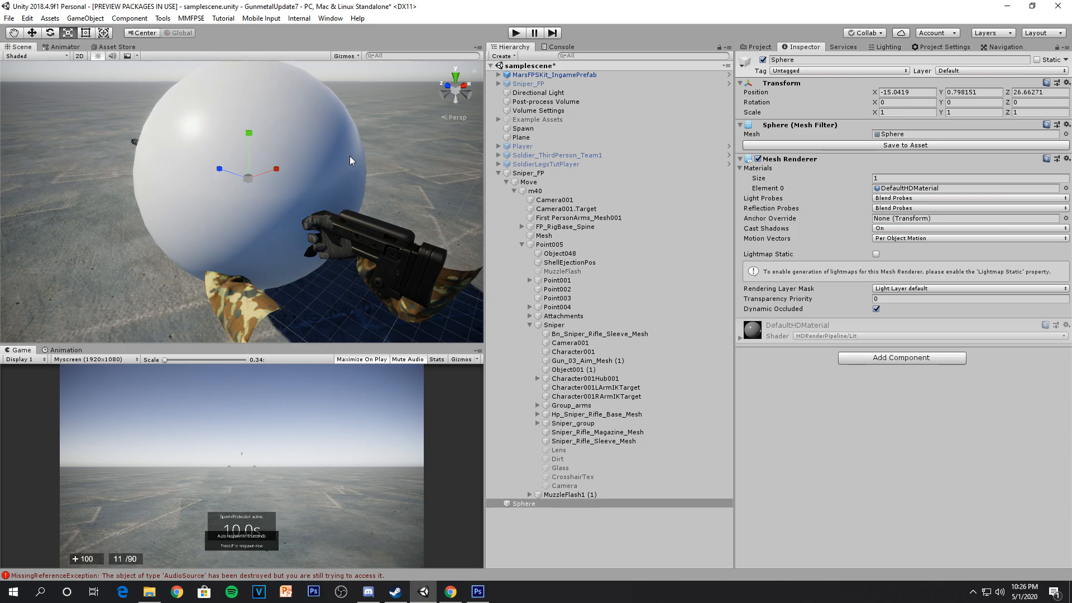
drag(219, 169, 240, 226)
drag(227, 195, 213, 232)
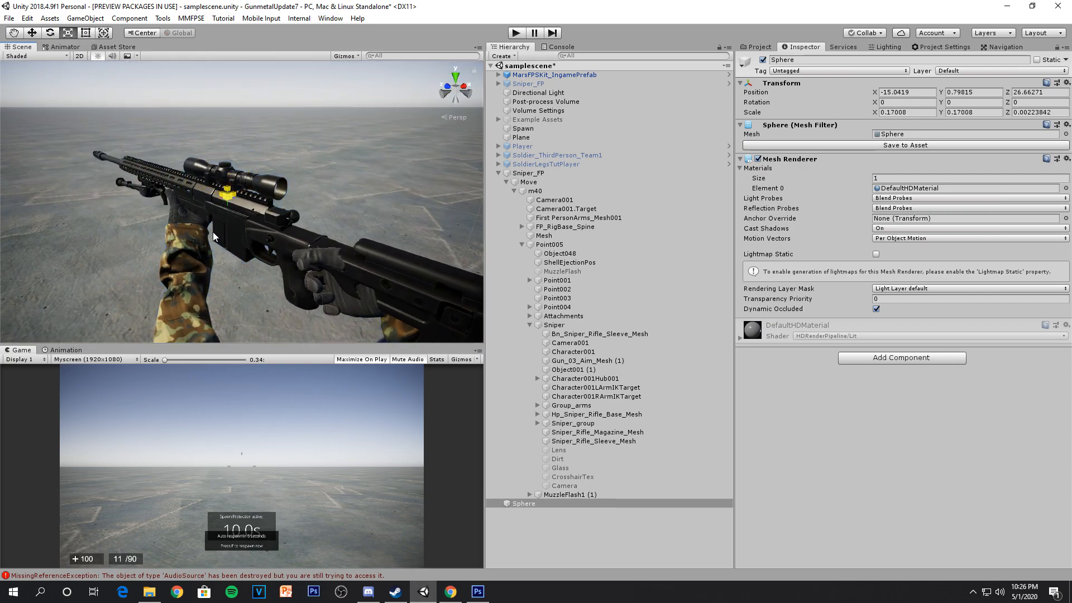
Step: Move the disc into the rear opening of the rifle scope, at about X -15.21, Y 0.94, Z 26.31
key(w)
drag(203, 189, 277, 241)
right_drag(277, 241, 321, 258)
key(a)
key(w)
key(s)
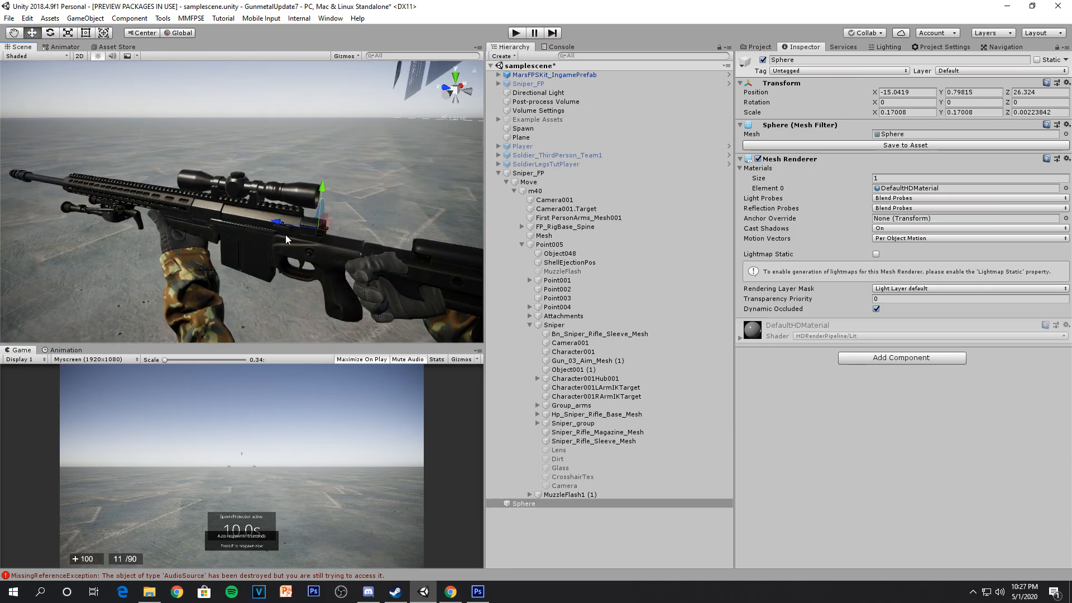
key(d)
right_drag(289, 251, 164, 143)
key(w)
key(s)
right_drag(385, 223, 372, 251)
drag(372, 254, 223, 189)
key(w)
right_drag(223, 189, 261, 184)
Step: Shrink the disc to about 0.055 across and raise it slightly to centre it in the scope's eyepiece
key(r)
drag(239, 146, 291, 152)
key(w)
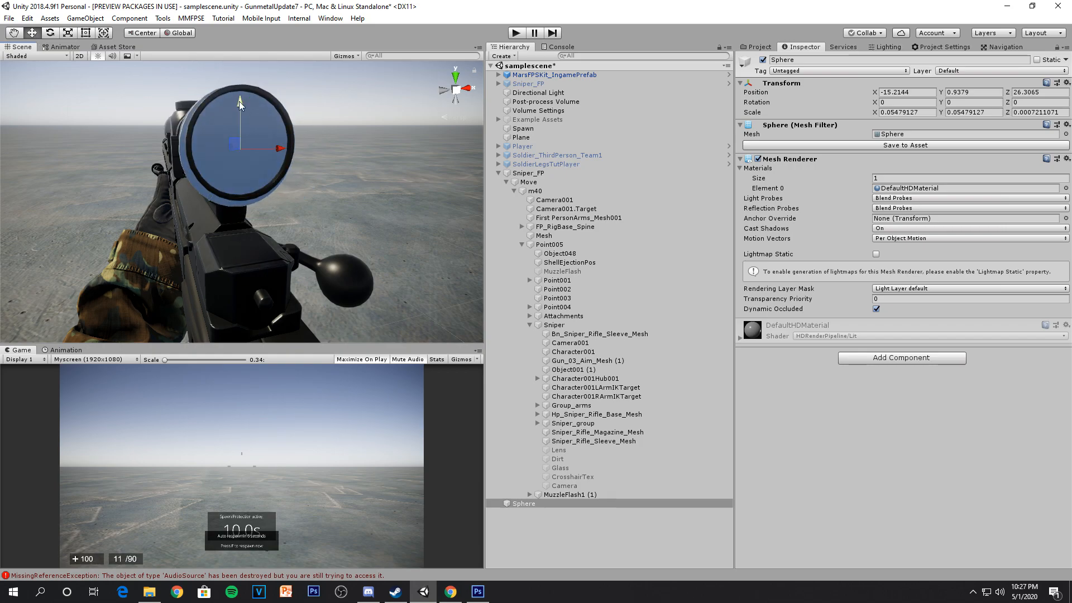
drag(241, 99, 240, 95)
key(s)
right_drag(341, 141, 253, 114)
key(w)
Step: Scale the disc down to about 0.049 across so it fits inside the eyepiece ring
click(68, 32)
drag(222, 141, 221, 145)
right_drag(223, 148, 311, 219)
key(s)
key(w)
key(w)
key(s)
key(s)
key(w)
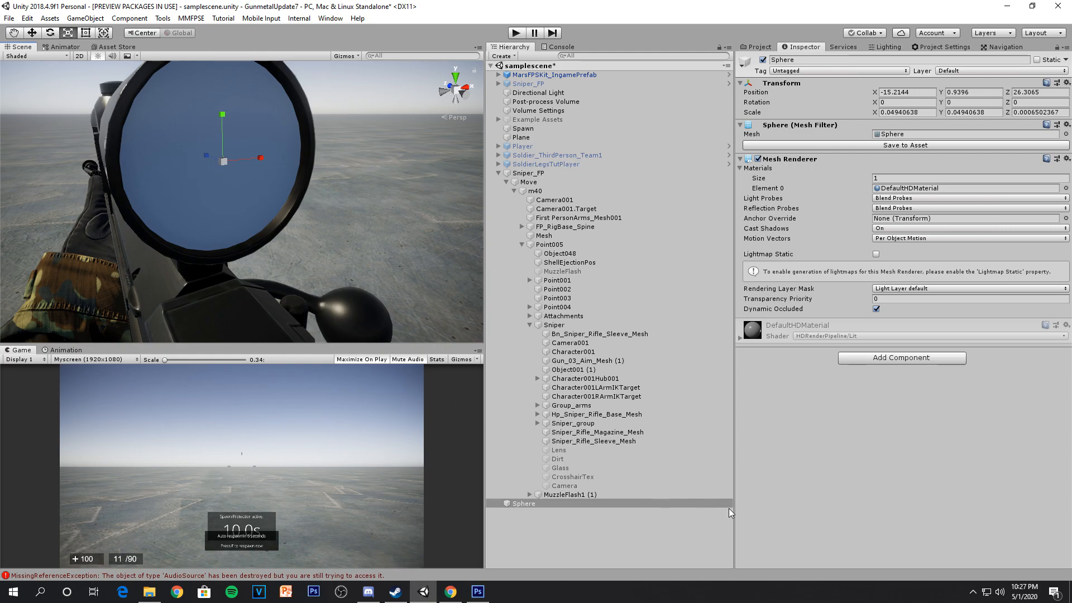
Step: Delete the Sphere object from the scene
click(561, 450)
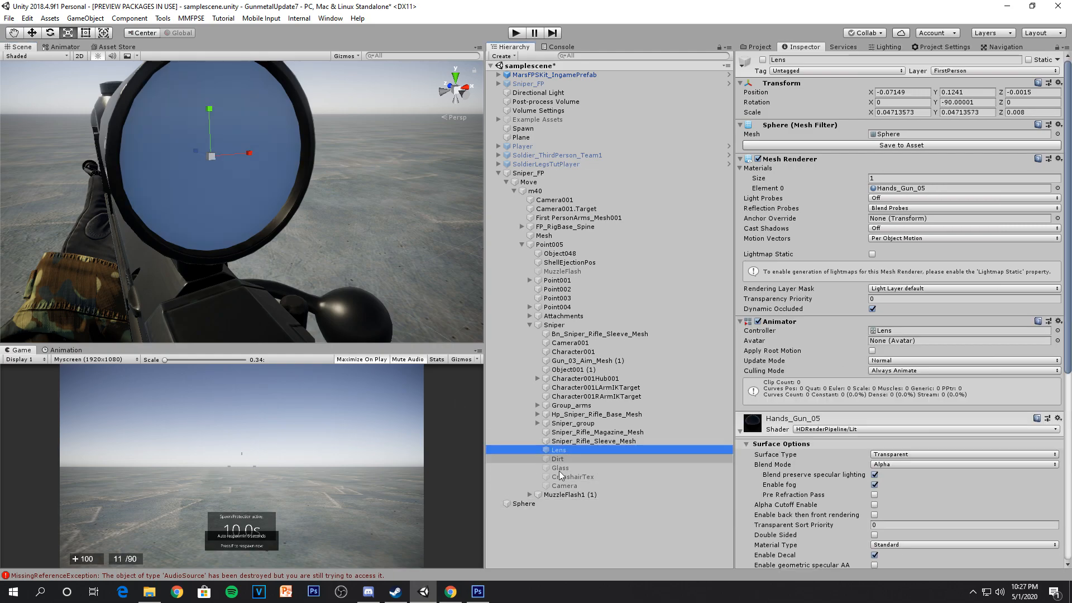
click(534, 505)
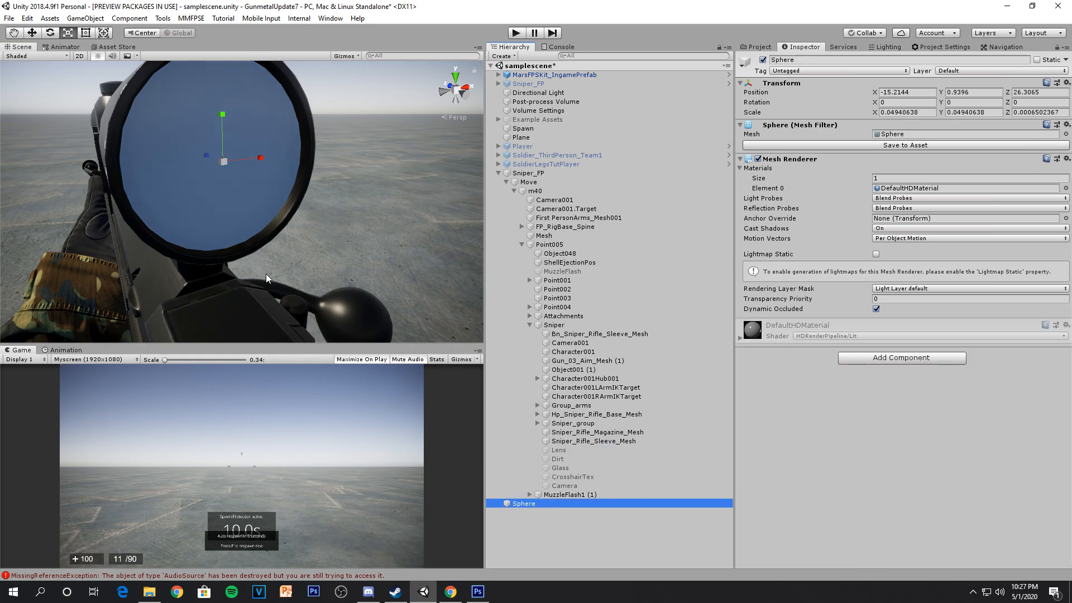
key(Delete)
Step: Activate the Lens object briefly to view it inside the scope, and deactivate it again
click(586, 451)
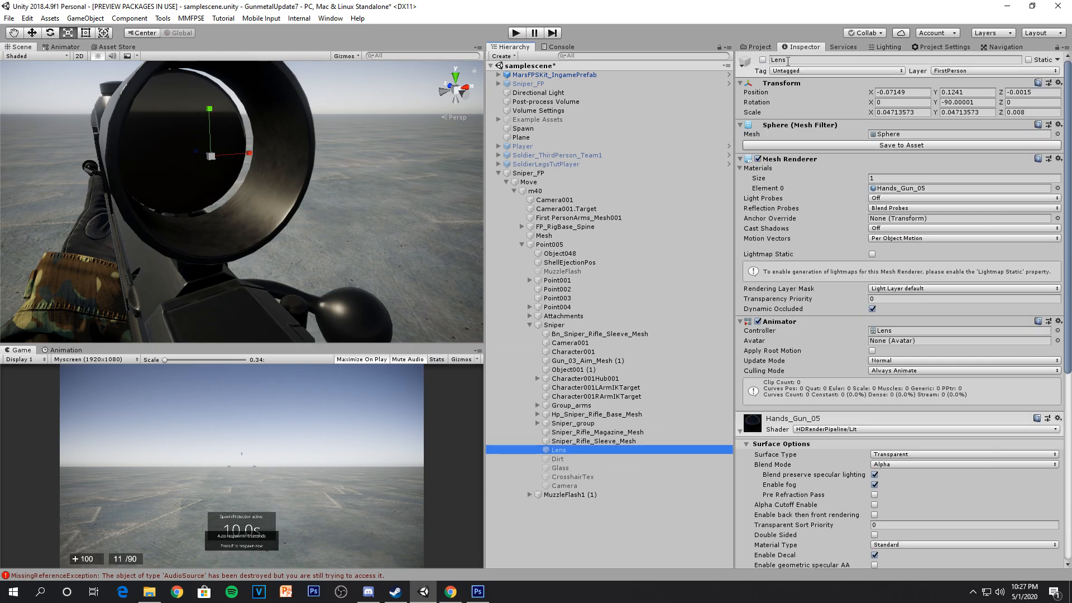
click(762, 61)
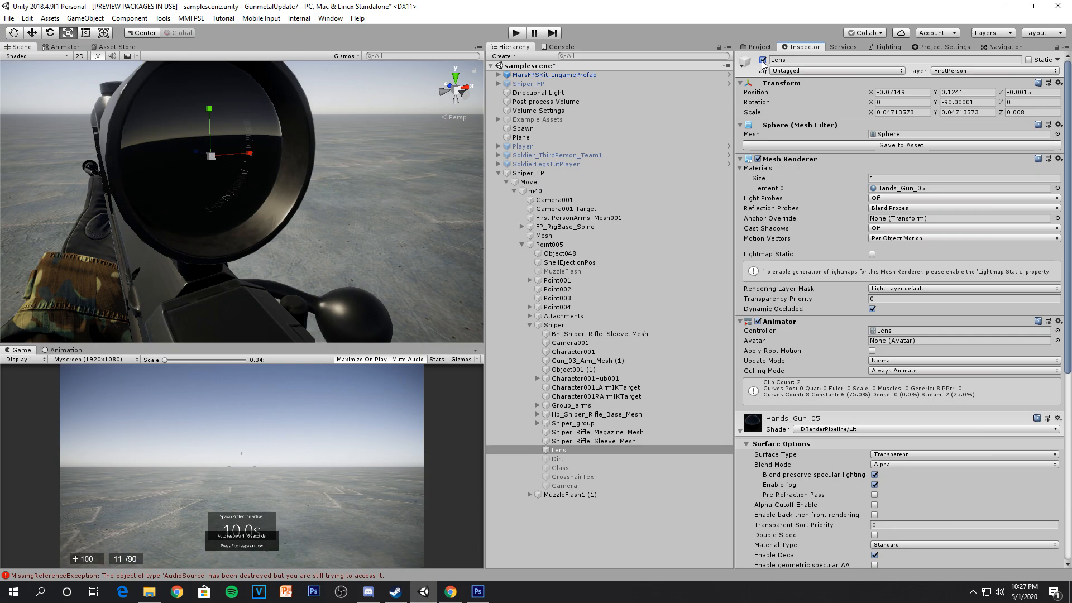
scroll(323, 204, down, 6)
right_drag(324, 205, 289, 166)
key(w)
key(w)
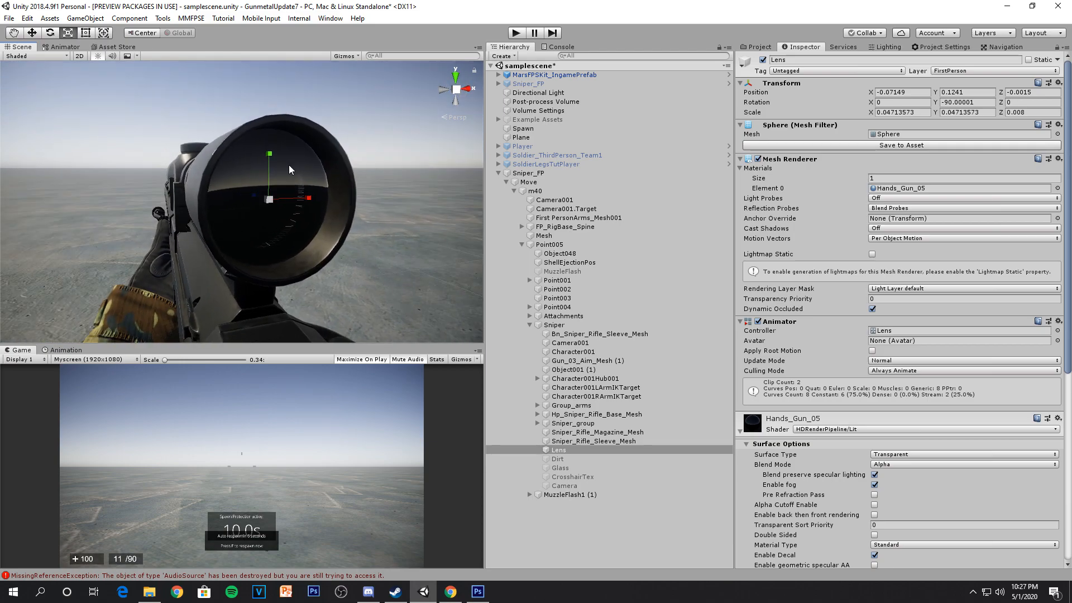
click(763, 59)
Step: Activate the Glass object to view it in the scope, check the Camera object's settings, and deactivate Glass again
click(588, 467)
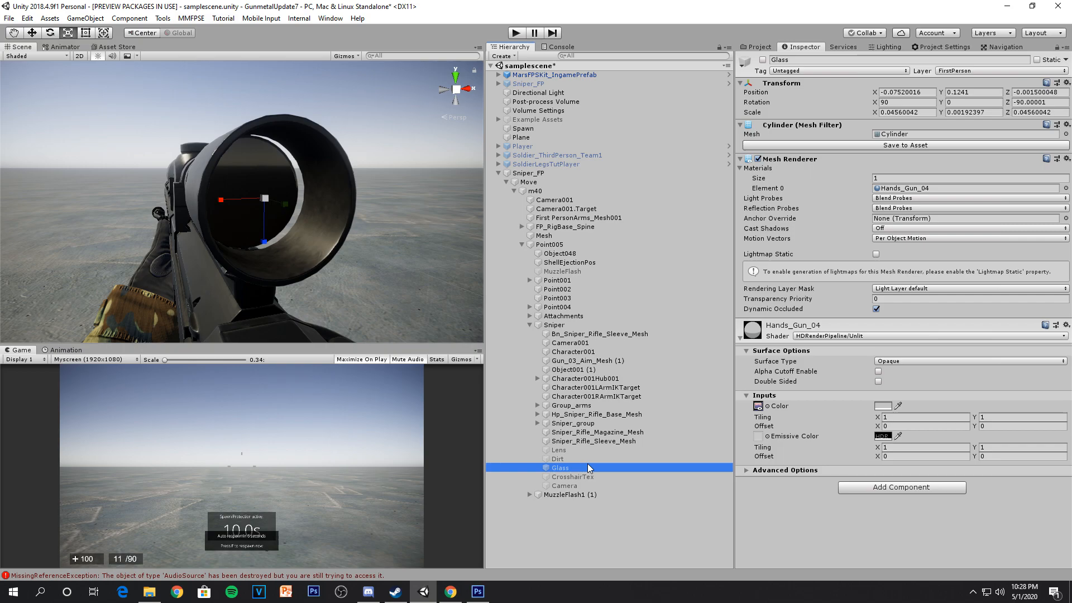
click(598, 474)
click(593, 484)
click(590, 477)
click(585, 469)
click(763, 60)
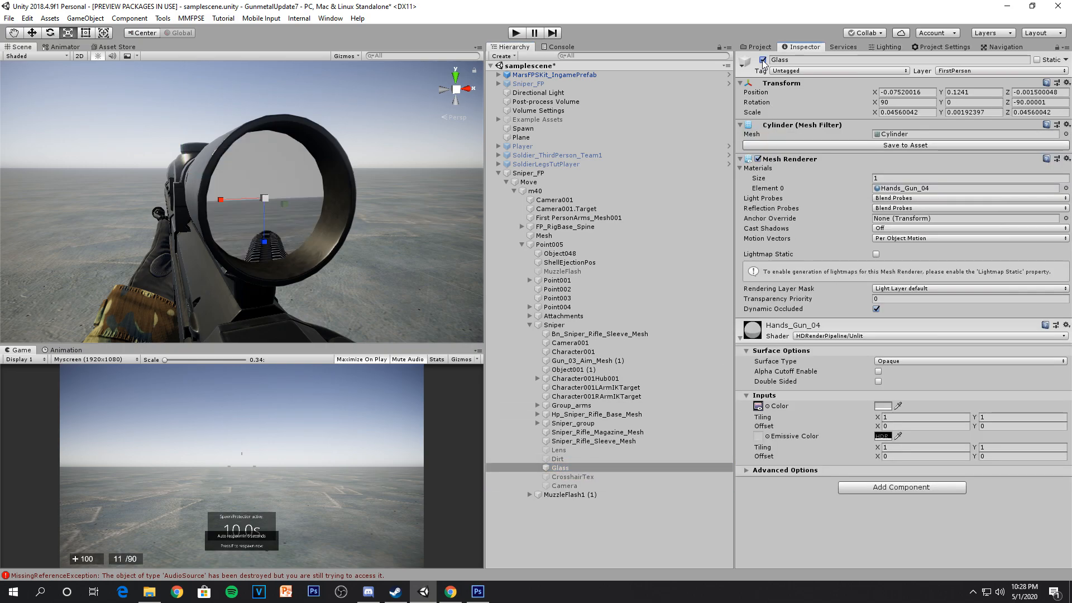
click(615, 485)
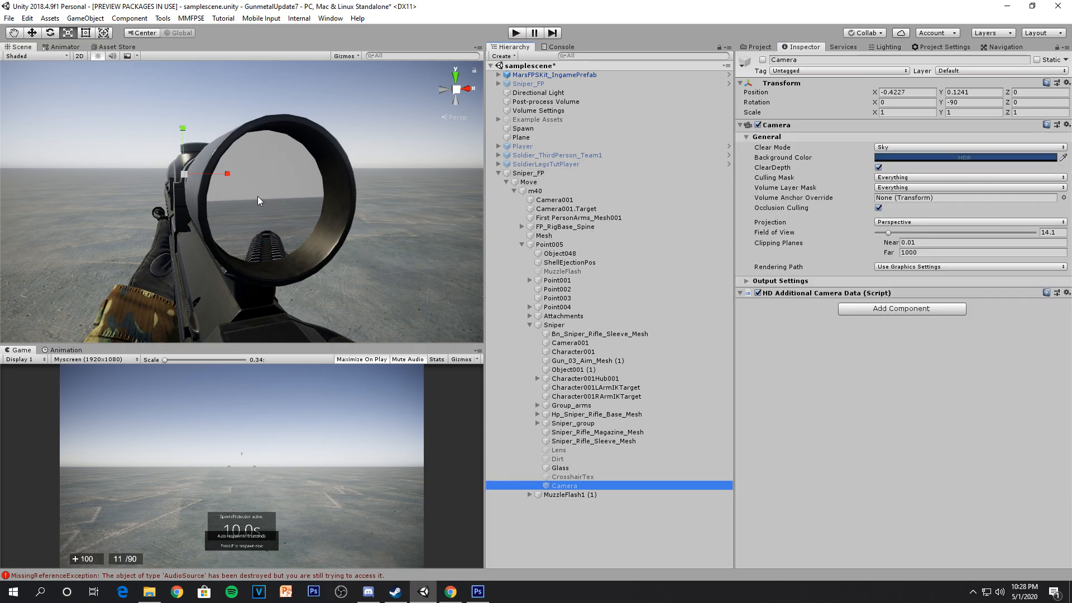
click(585, 468)
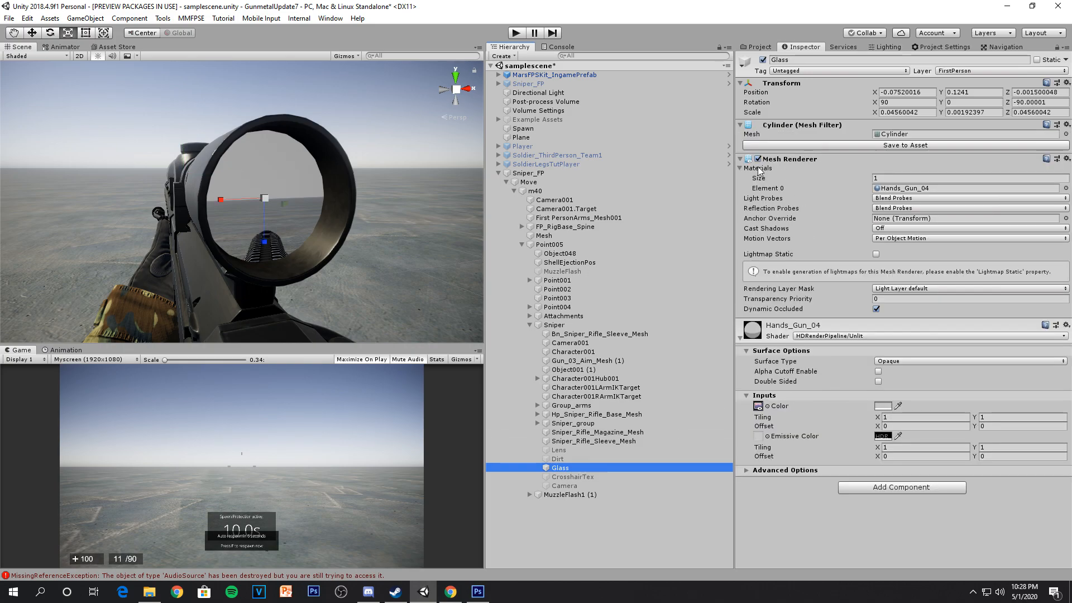
click(763, 60)
Step: Activate CrosshairTex to view the crosshair in the scope from several angles, and deactivate it again
click(584, 477)
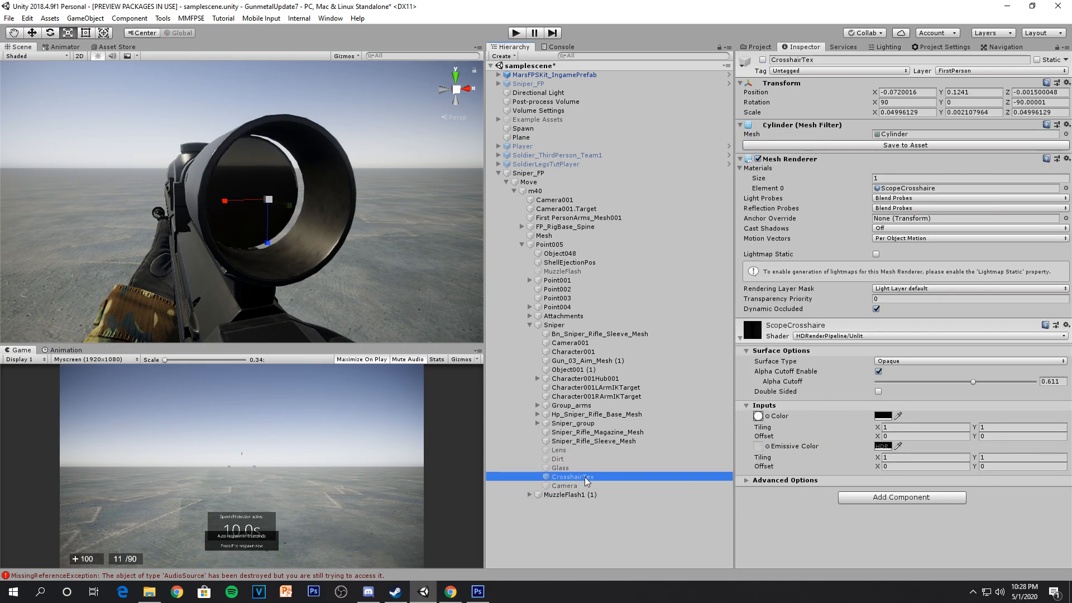
click(762, 60)
alt+drag(342, 222, 169, 197)
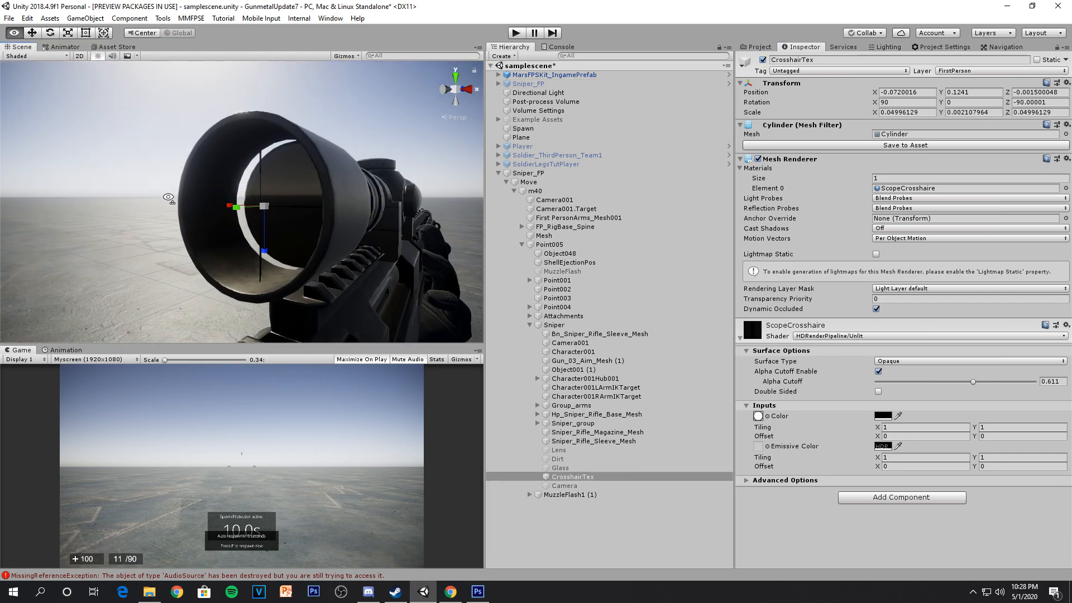
right_drag(169, 198, 252, 149)
right_drag(249, 197, 307, 203)
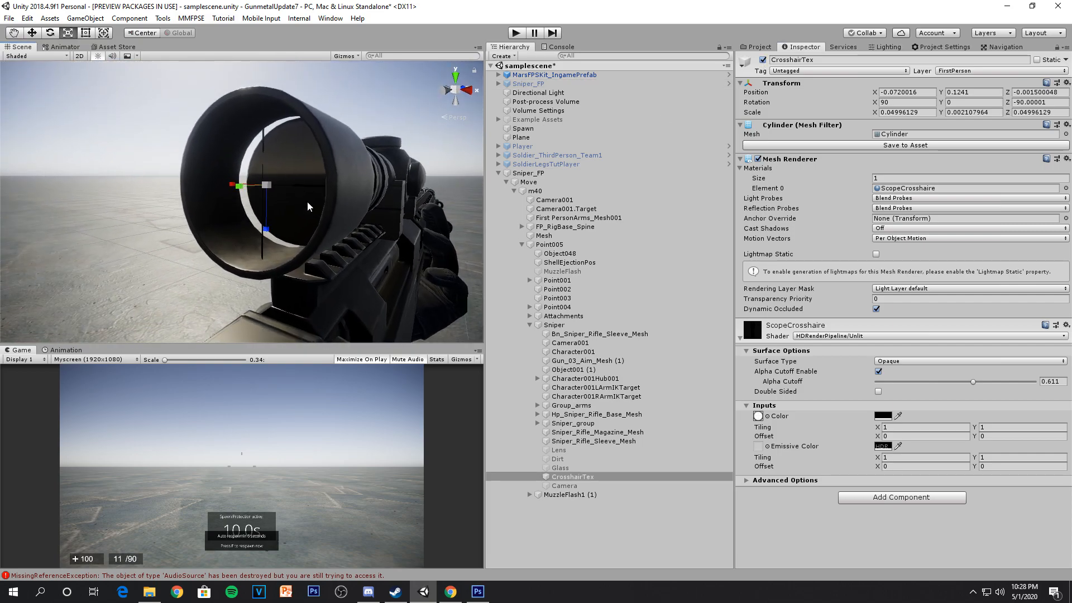
click(763, 60)
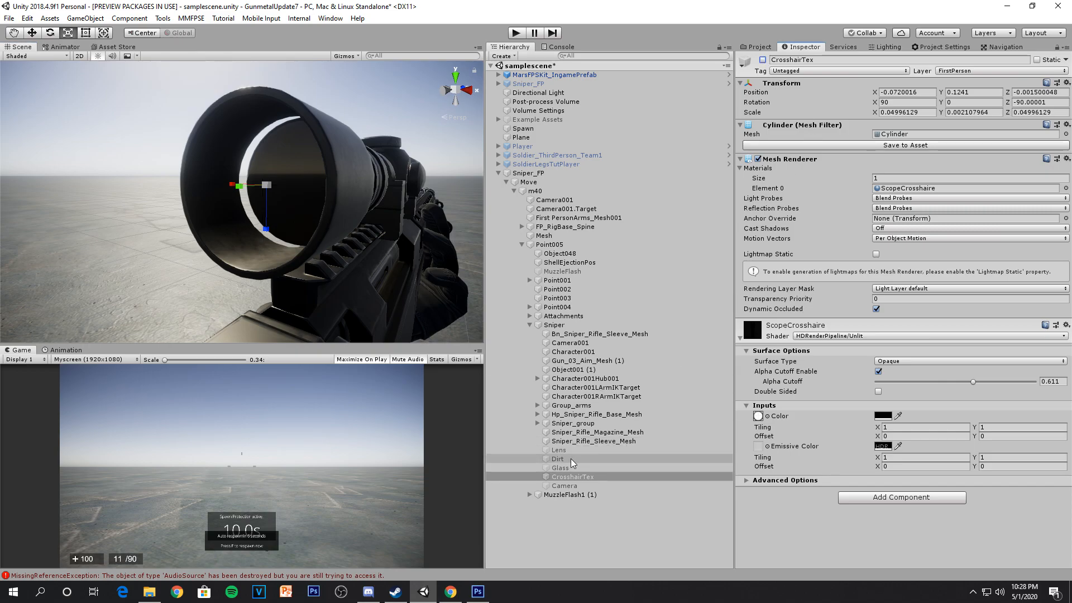
Step: Toggle the Dirt object on and off to compare the scope's look, leaving it inactive
click(571, 458)
click(763, 59)
click(762, 60)
click(763, 60)
click(763, 60)
click(763, 60)
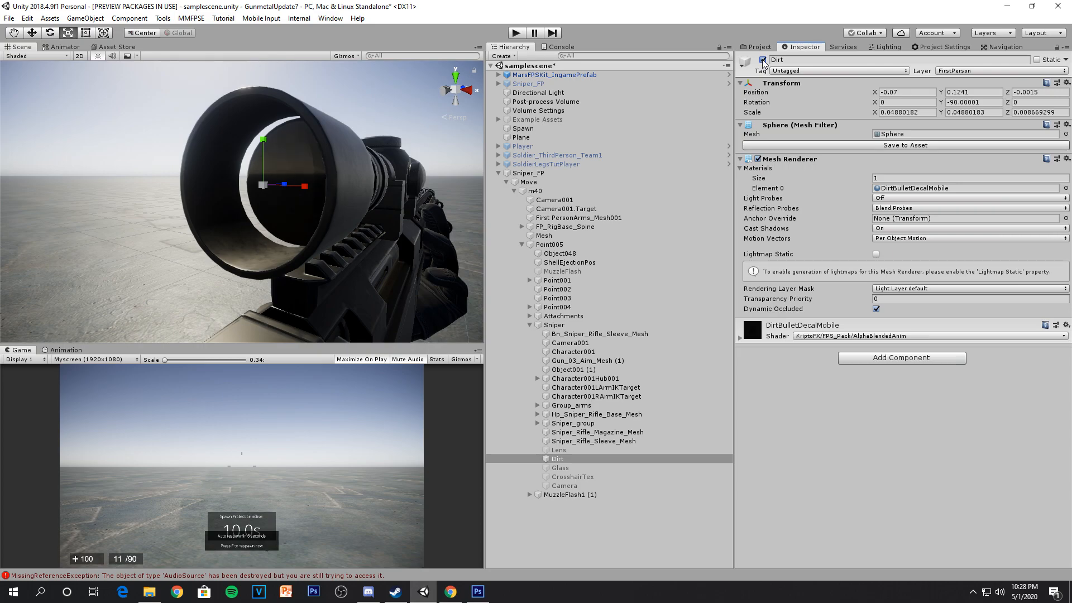
click(763, 60)
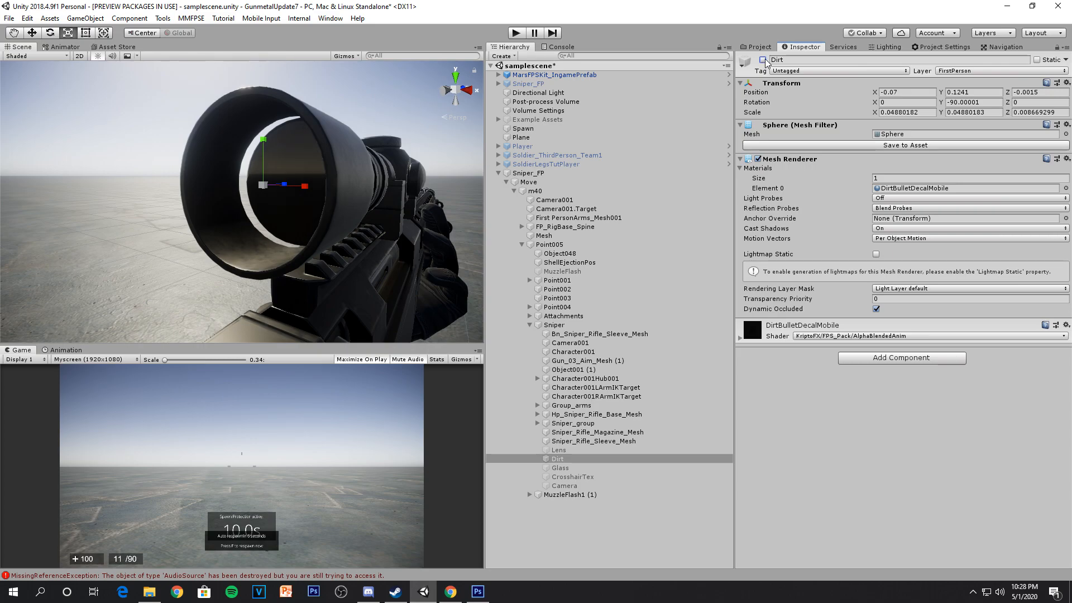
Step: Activate CrosshairTex and examine the color texture and the available shaders of its ScopeCrosshaire material
alt+drag(353, 274, 426, 286)
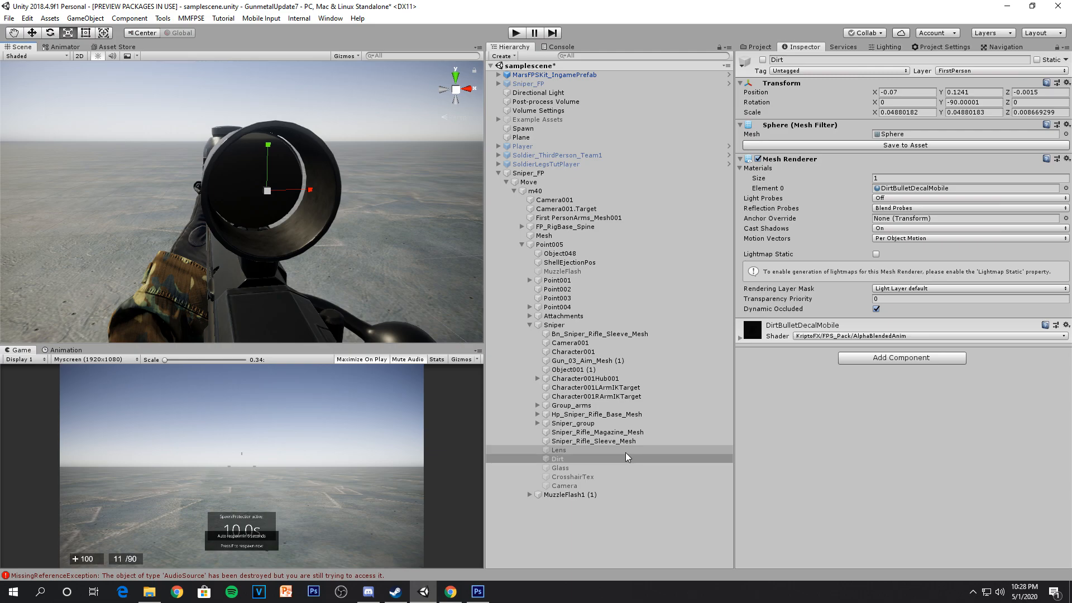
click(582, 467)
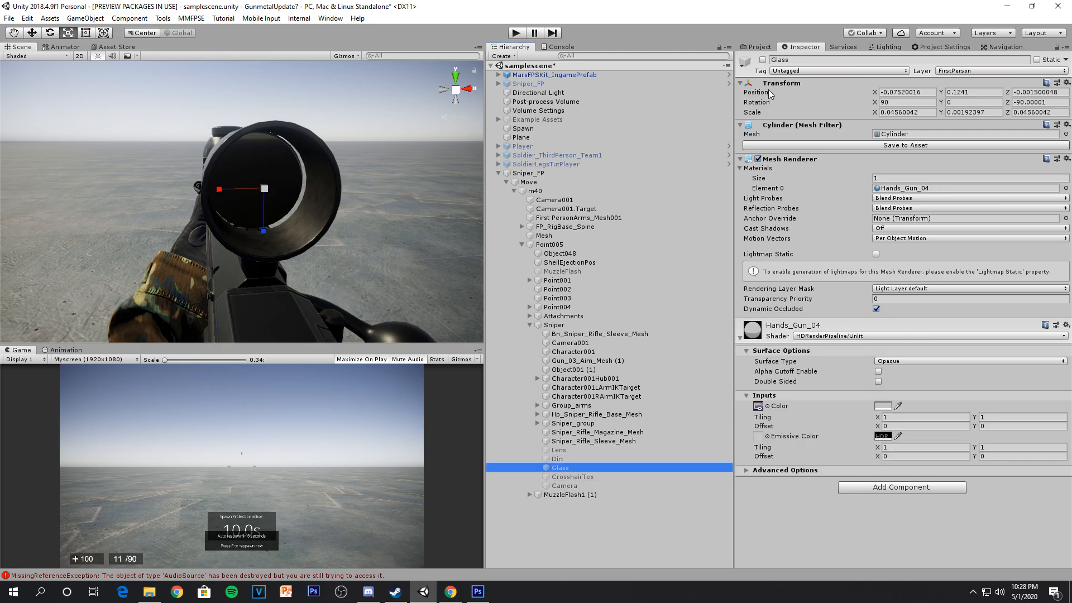
click(594, 478)
click(763, 59)
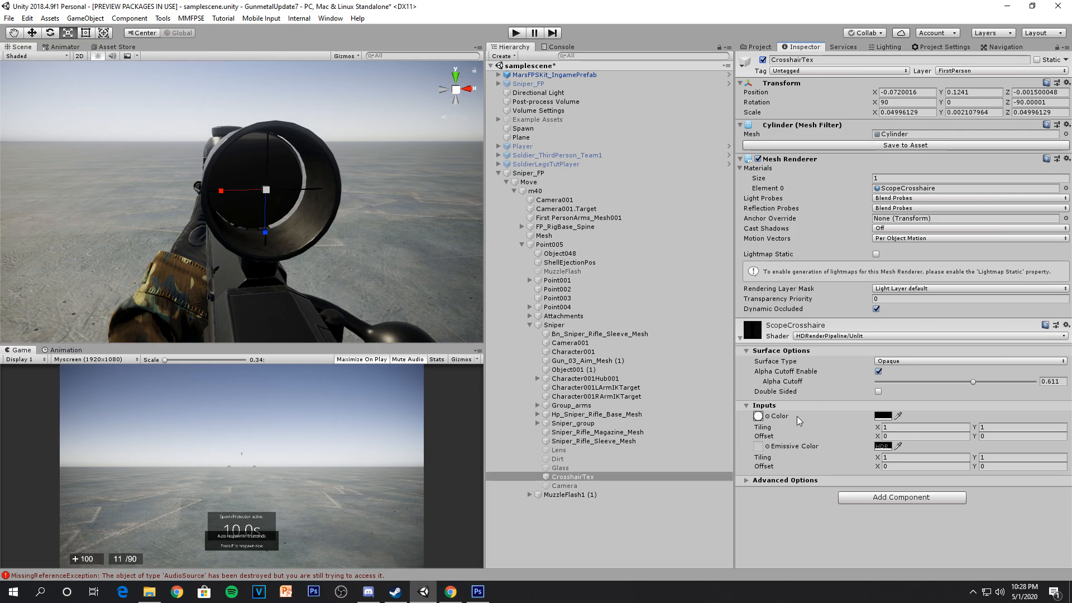
ctrl+click(759, 416)
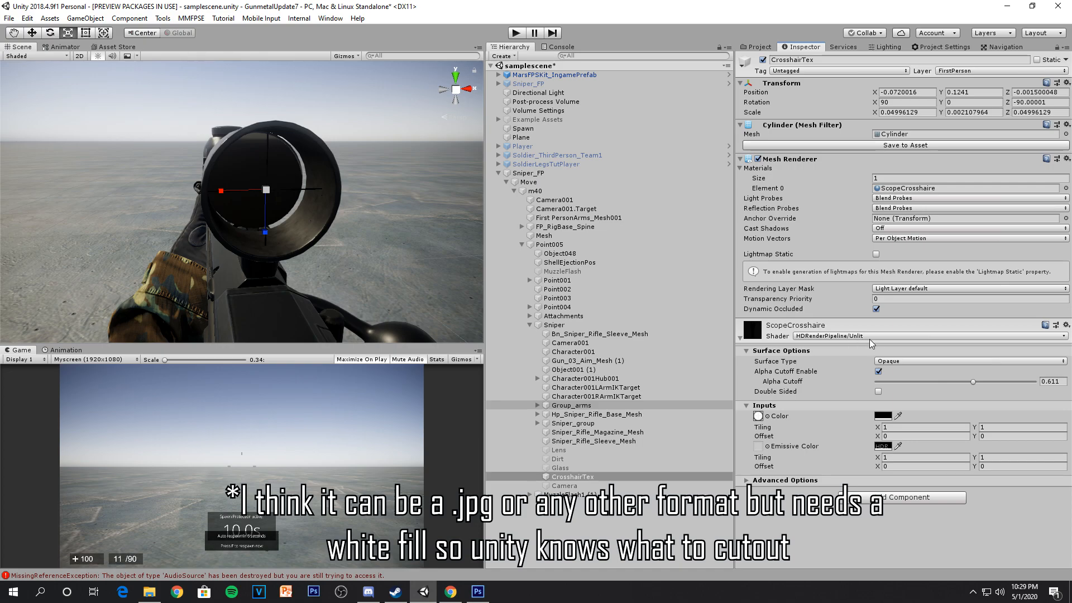
click(828, 337)
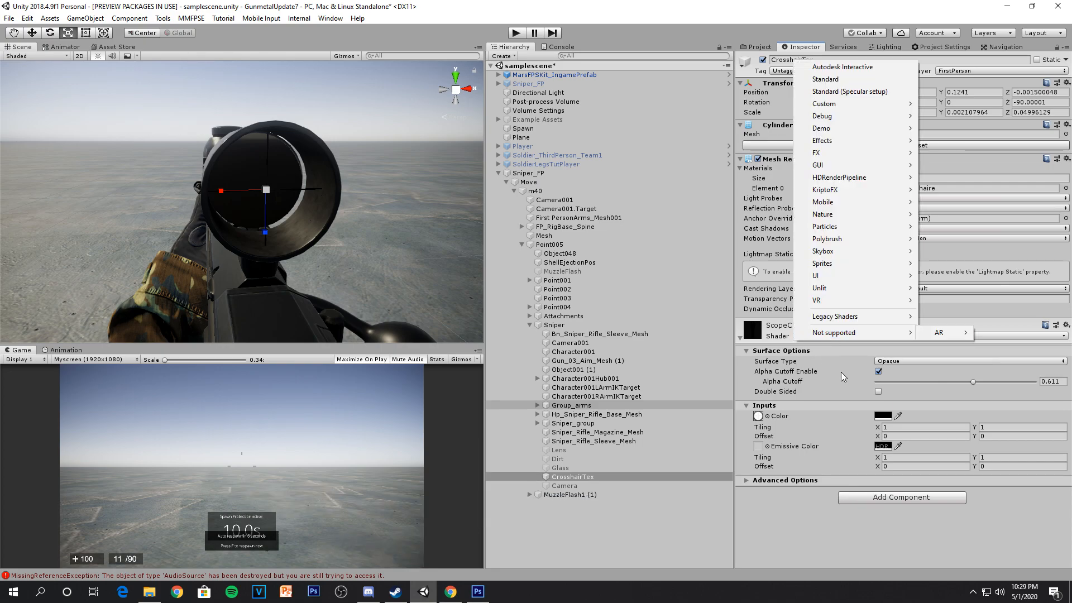
click(780, 331)
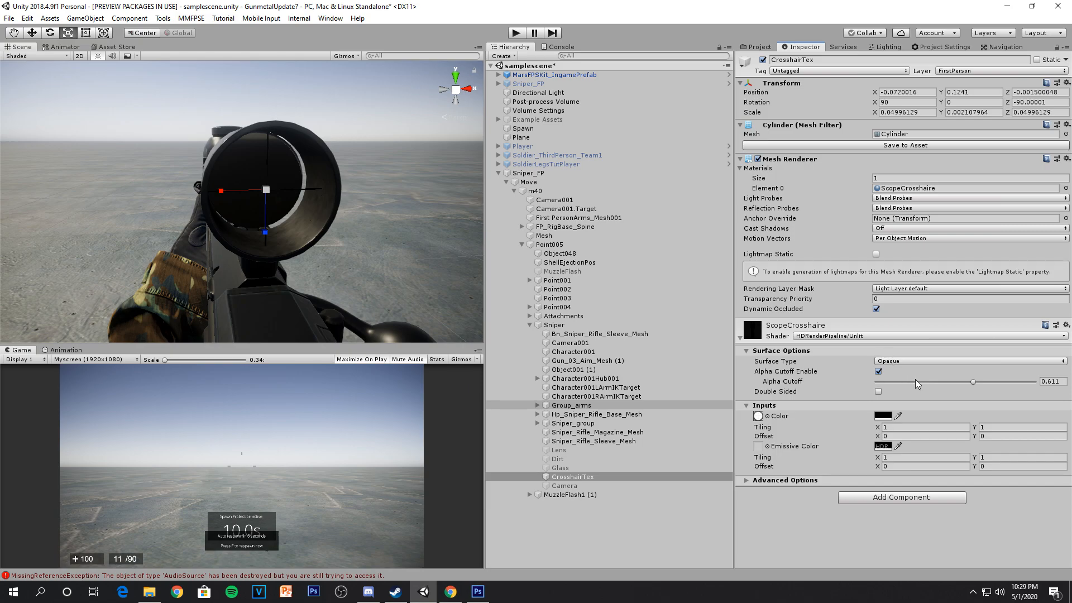
Step: Set the ScopeCrosshaire material's Alpha Cutoff to 1, check the crosshair in the scope, and deactivate CrosshairTex
drag(973, 384, 947, 402)
click(1053, 381)
text(0)
key(BackSpace)
text(1)
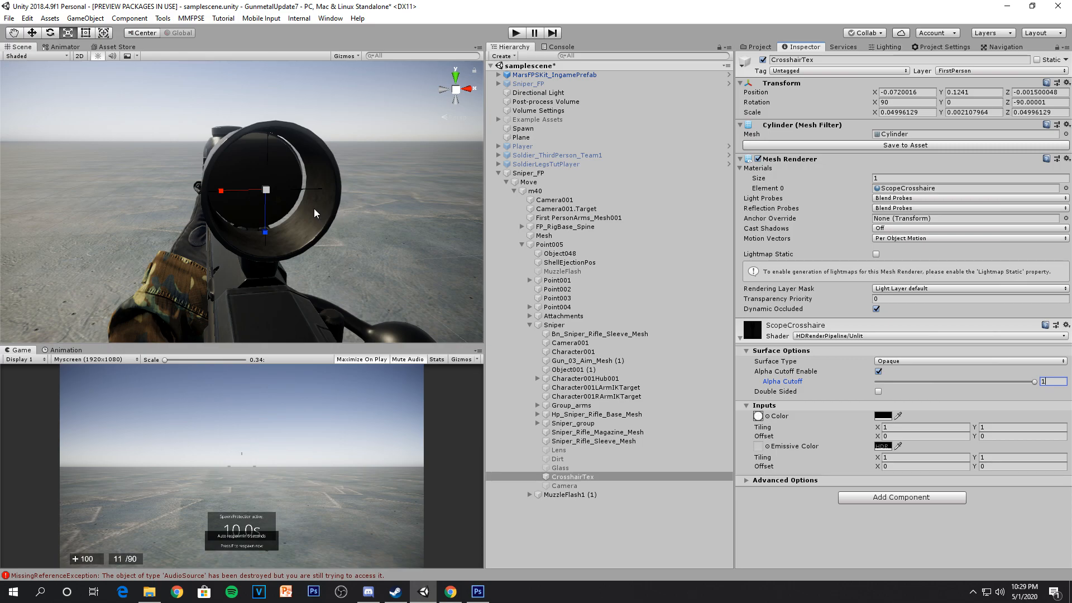
right_drag(314, 209, 316, 207)
right_drag(321, 211, 333, 207)
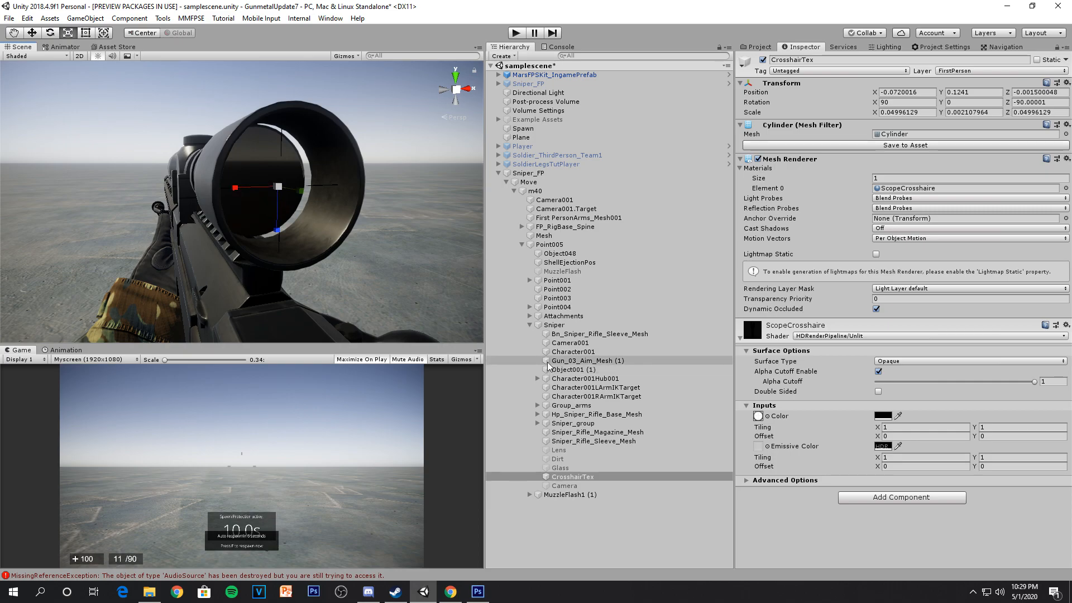
click(572, 476)
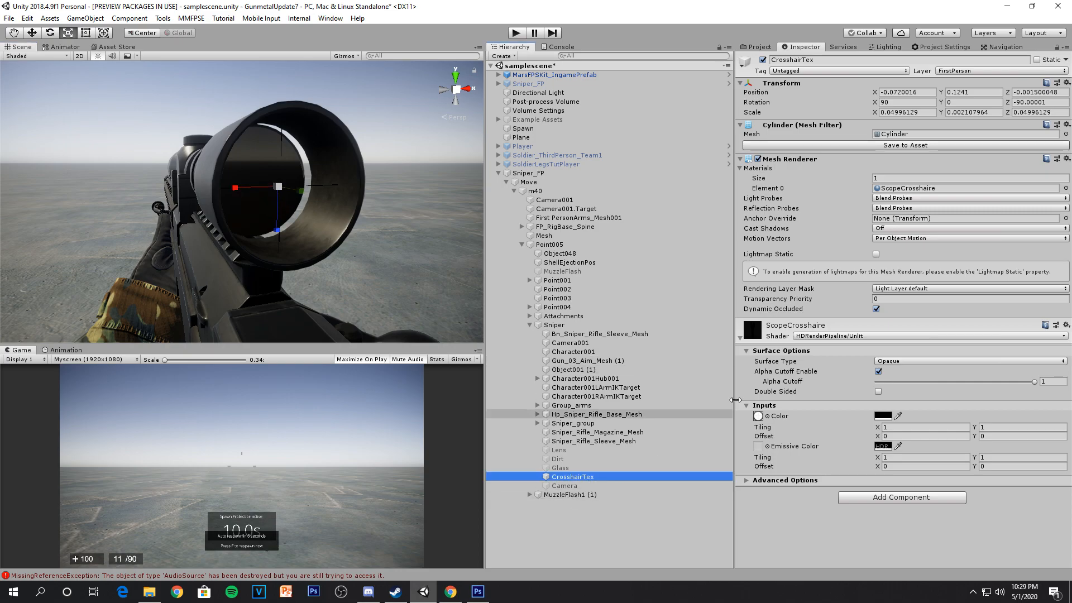
click(762, 60)
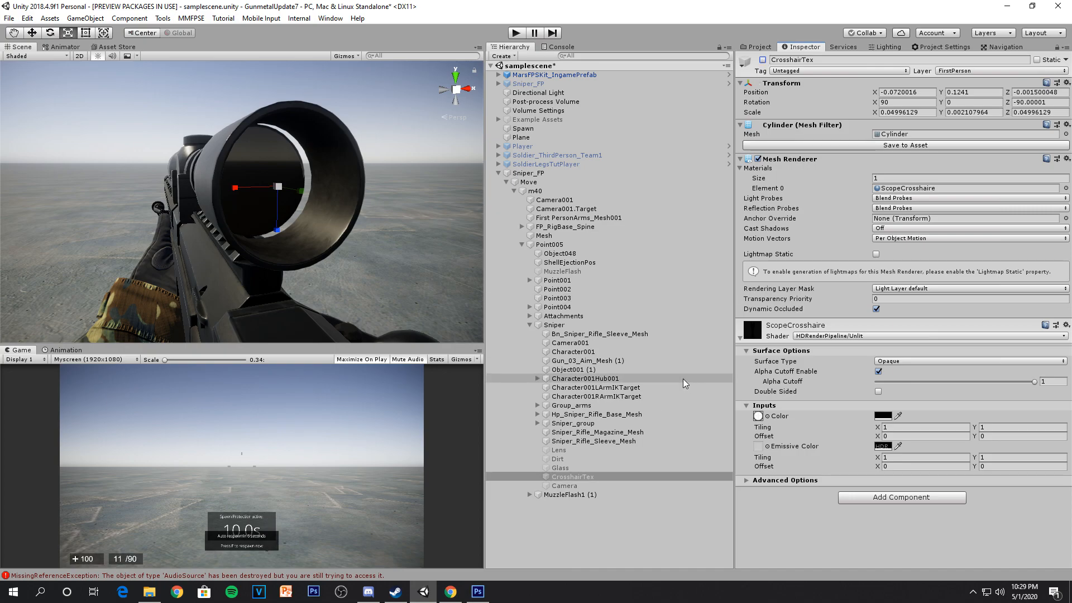
Step: Activate the Glass object in the scope and examine the available shaders for its Hands_Gun_04 material
click(584, 468)
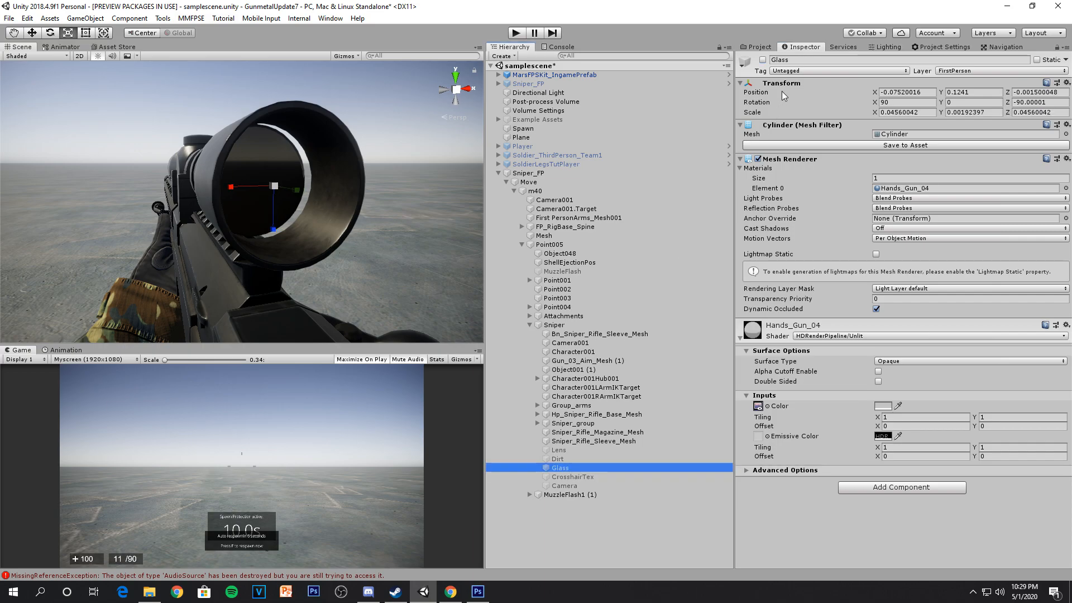
click(763, 60)
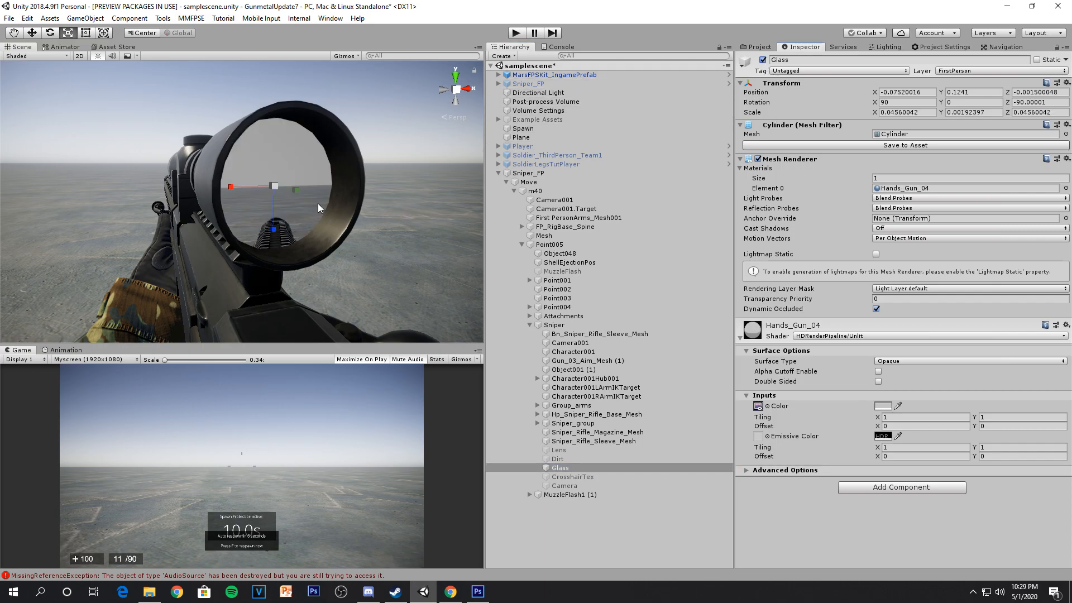
right_drag(303, 190, 310, 191)
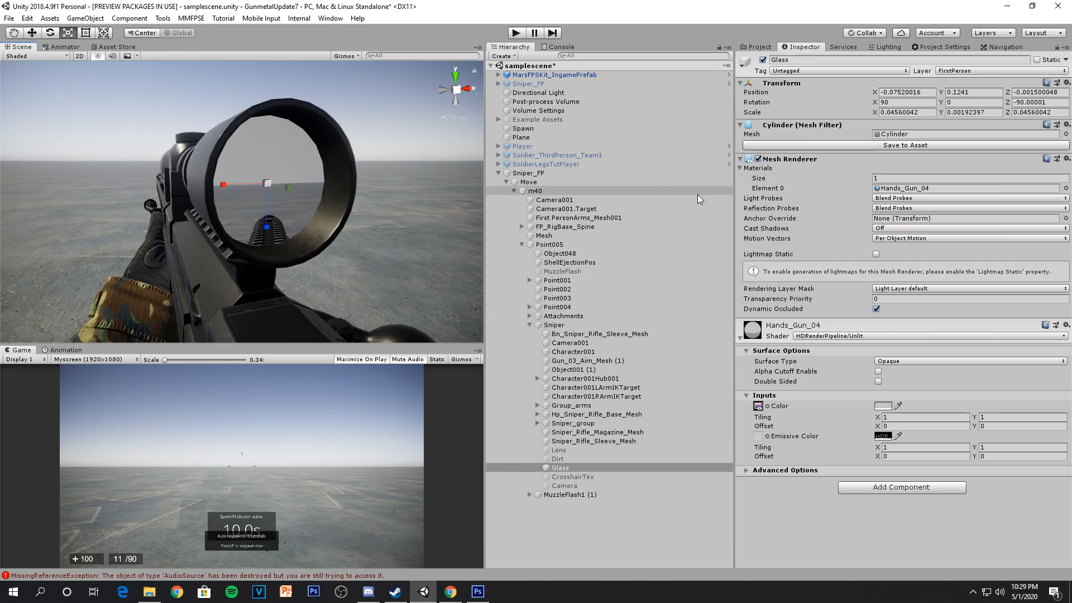
click(833, 336)
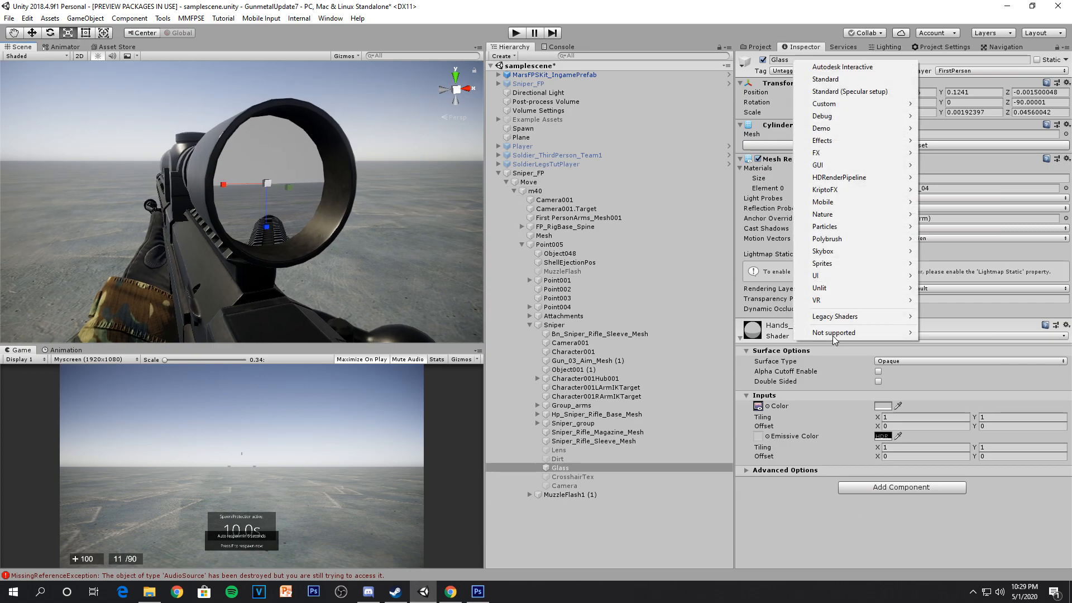
click(595, 468)
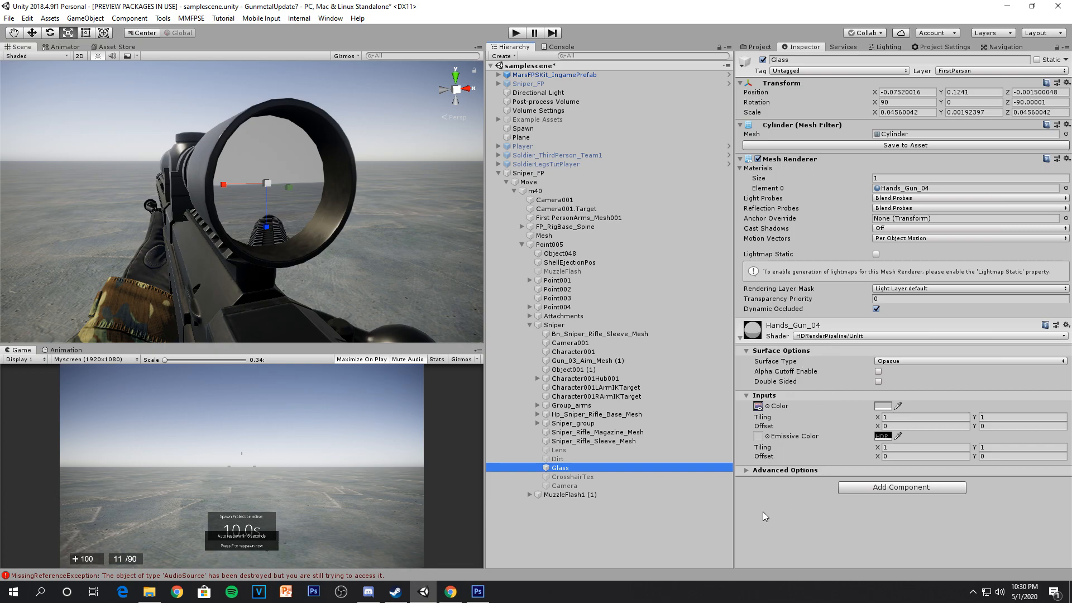
Step: Activate CrosshairTex so the crosshair overlays the scope's glass, and clear the selection
click(598, 474)
click(593, 484)
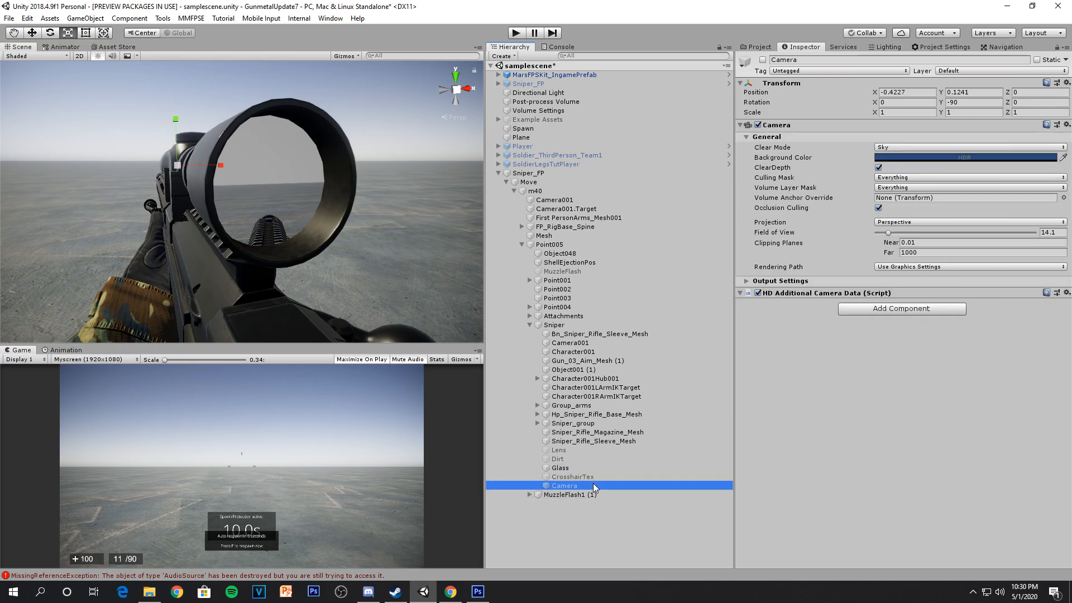
right_drag(241, 215, 252, 230)
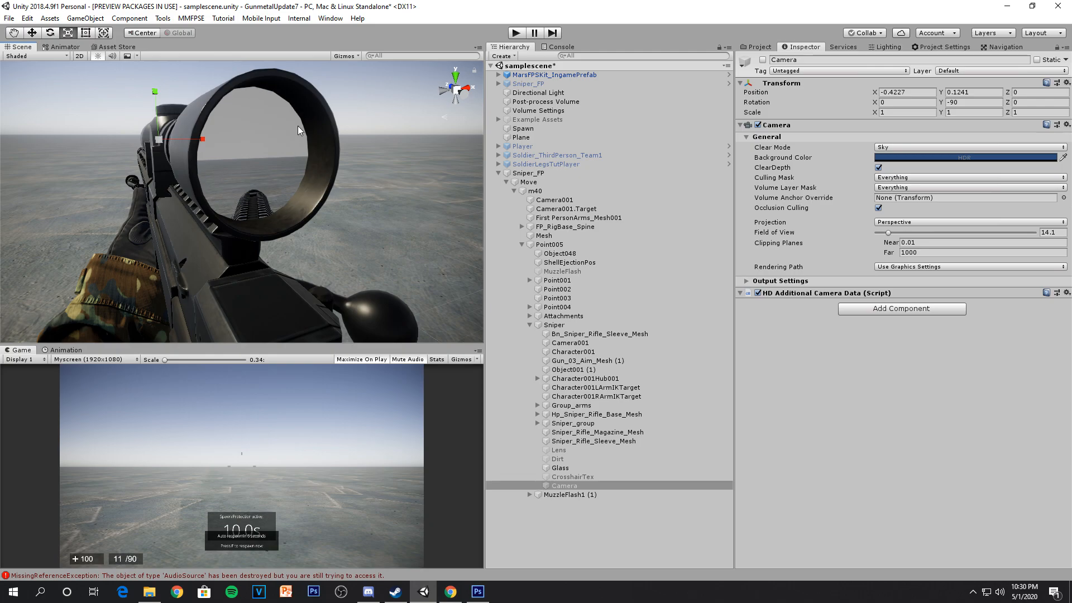
click(575, 477)
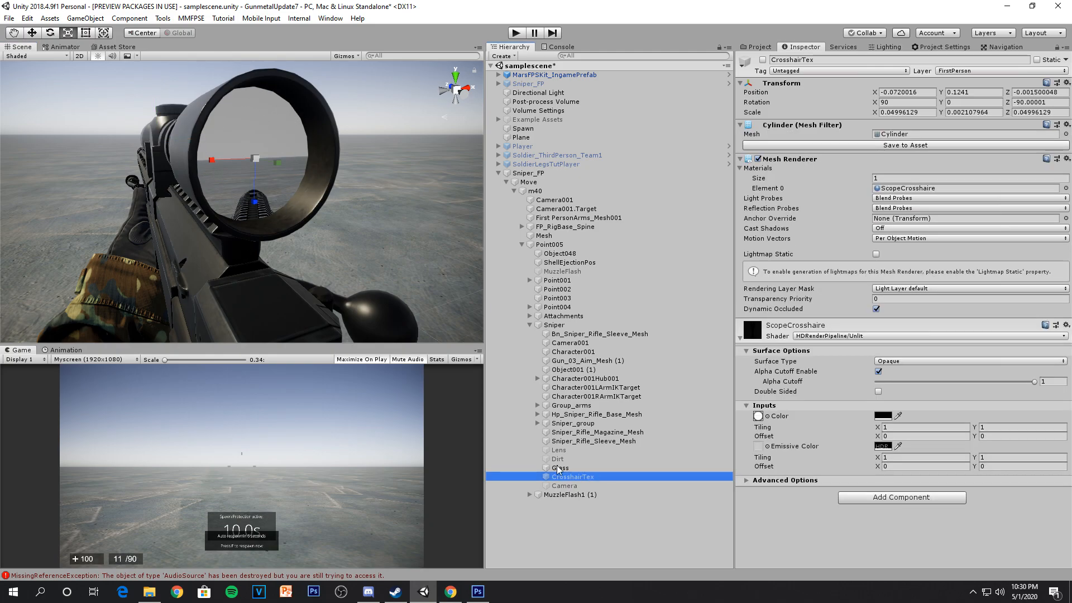
click(762, 60)
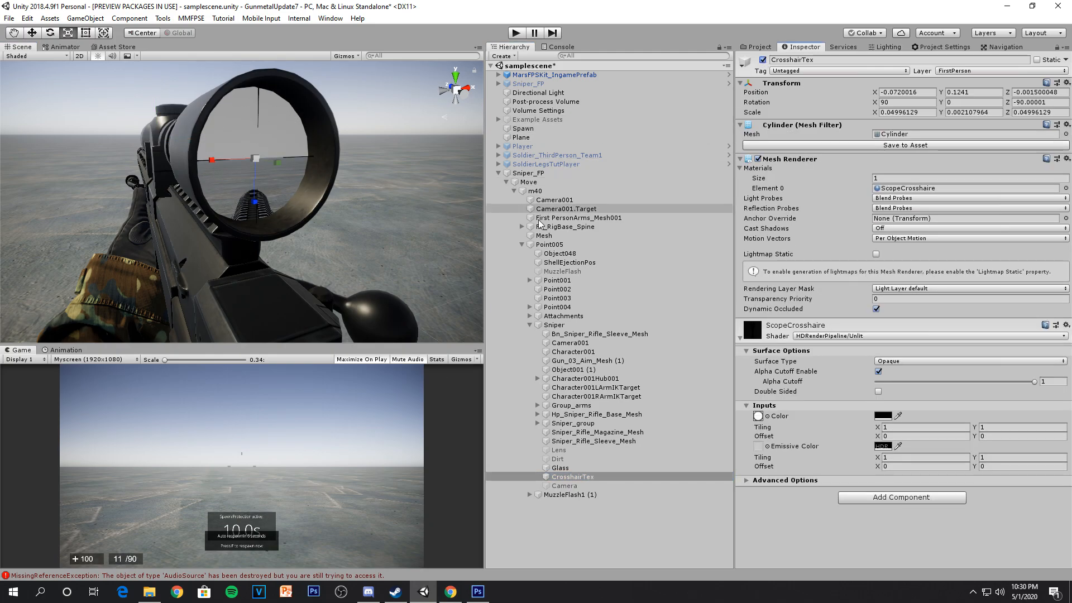
click(612, 522)
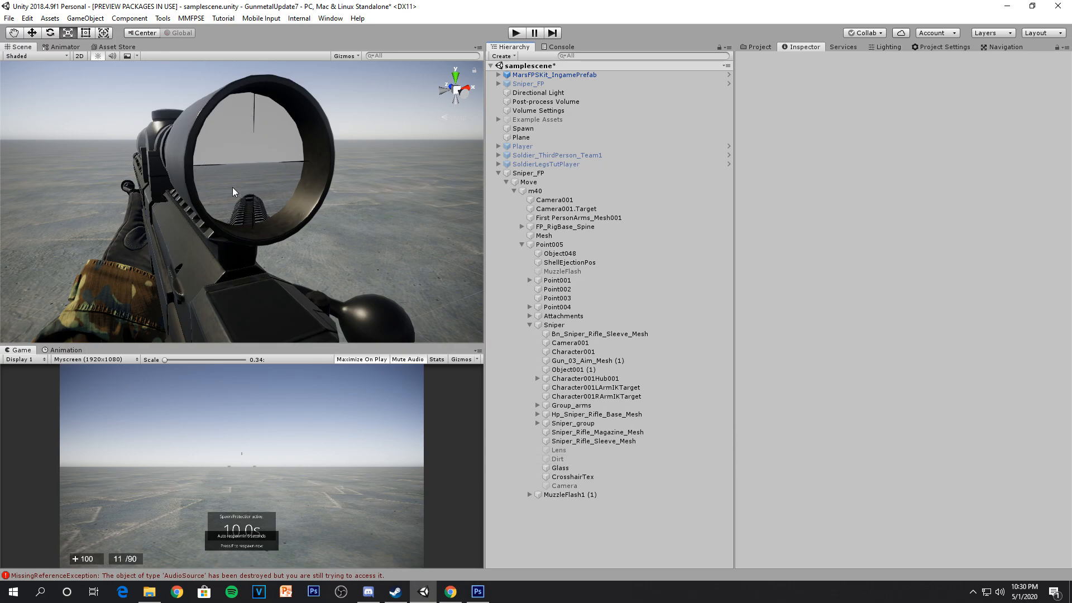
Step: Activate the scope's Camera object under Sniper
click(575, 487)
right_drag(223, 240, 190, 154)
click(762, 60)
Step: Try moving the Camera forward past the rifle's muzzle, and undo the move
key(w)
drag(255, 170, 79, 176)
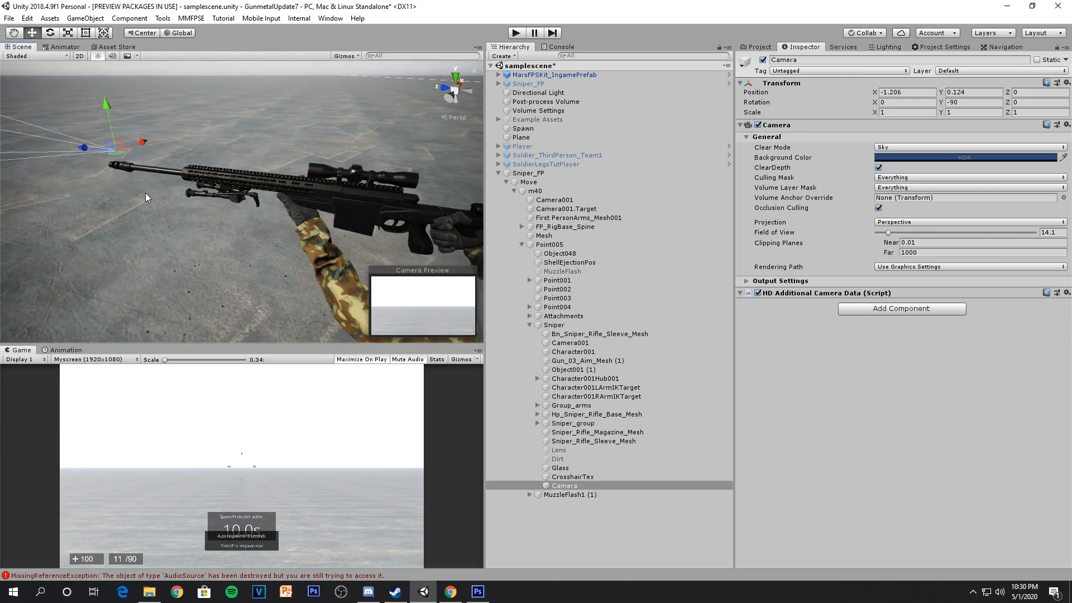
key(ctrl+z)
Step: Examine the Camera's placement in front of the scope from several angles, along with its field of view
right_drag(140, 193, 344, 239)
middle_drag(344, 239, 237, 215)
drag(245, 179, 206, 282)
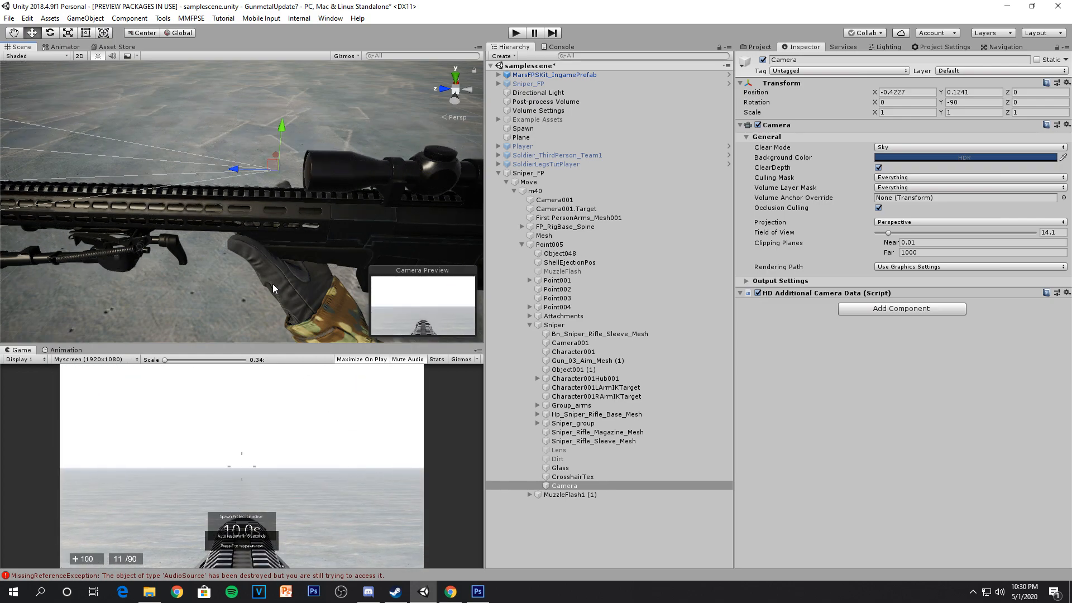
alt+drag(272, 284, 187, 270)
right_drag(187, 270, 229, 245)
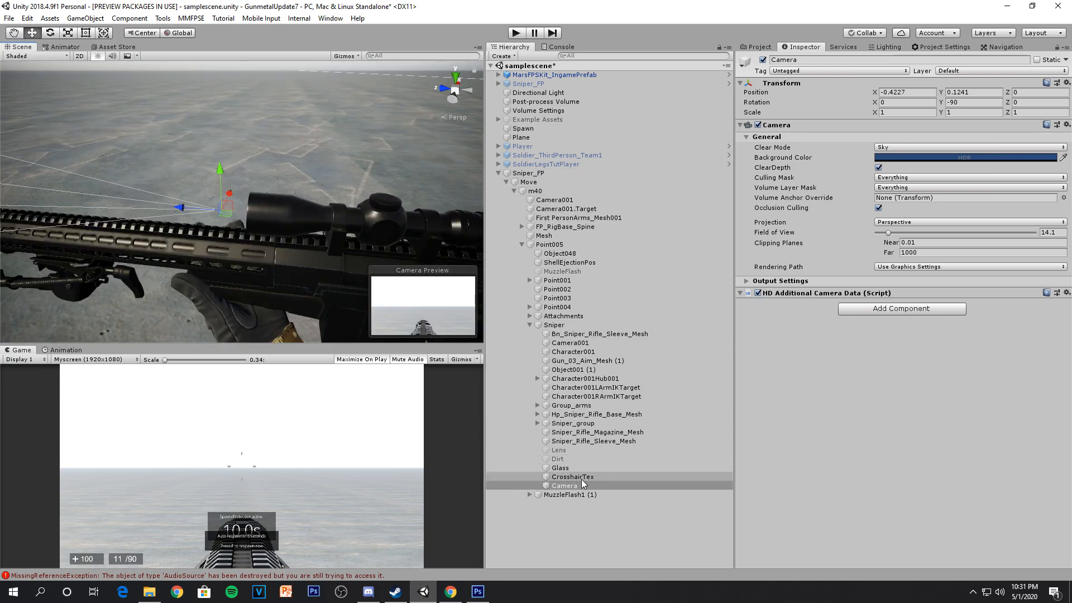
right_drag(416, 259, 230, 228)
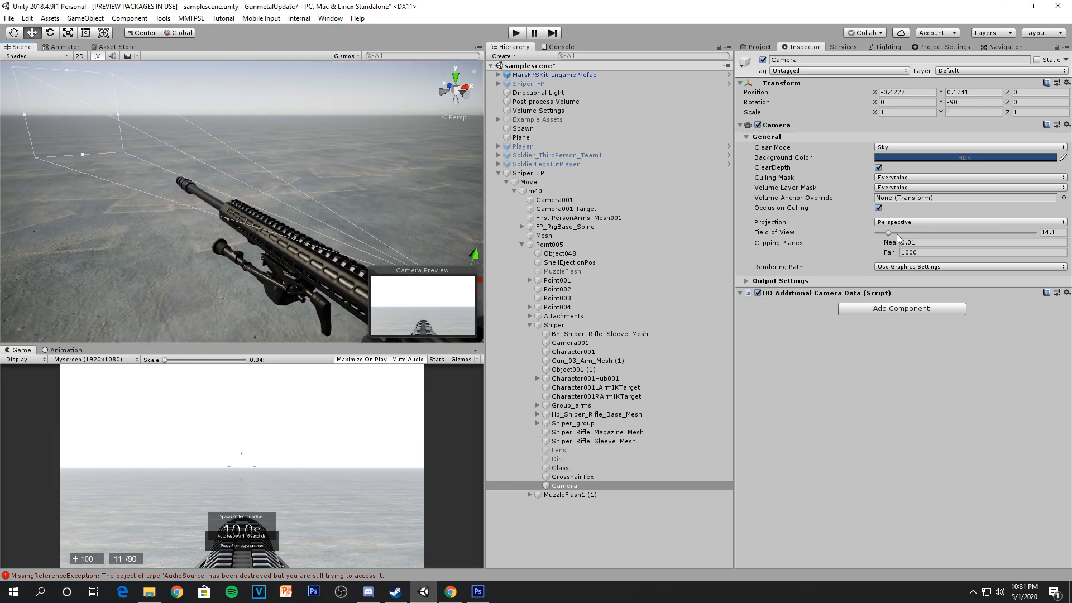
drag(886, 232, 888, 266)
click(574, 486)
right_drag(234, 224, 163, 191)
key(s)
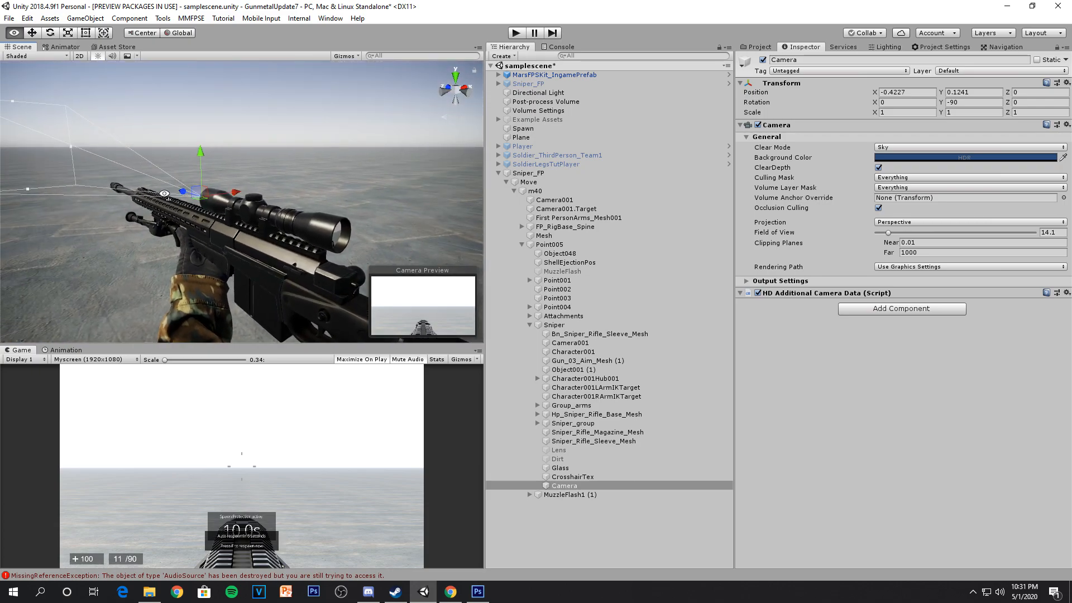
Step: Check which target texture the Camera uses in its output settings
click(780, 280)
click(902, 303)
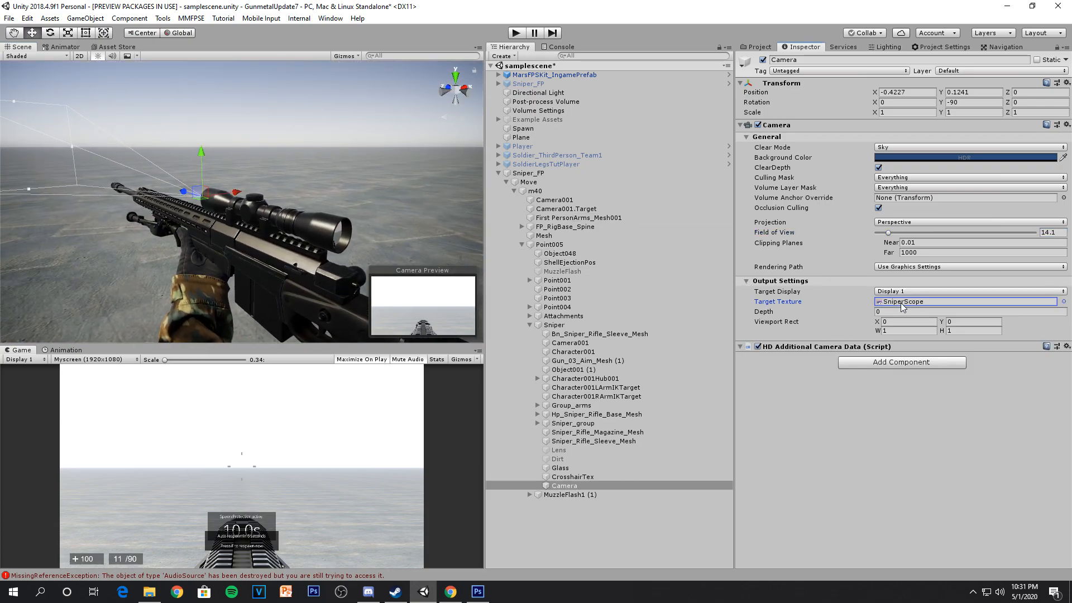
click(747, 281)
click(749, 282)
Step: Create a render texture named "scope" in the Assets root folder
click(762, 45)
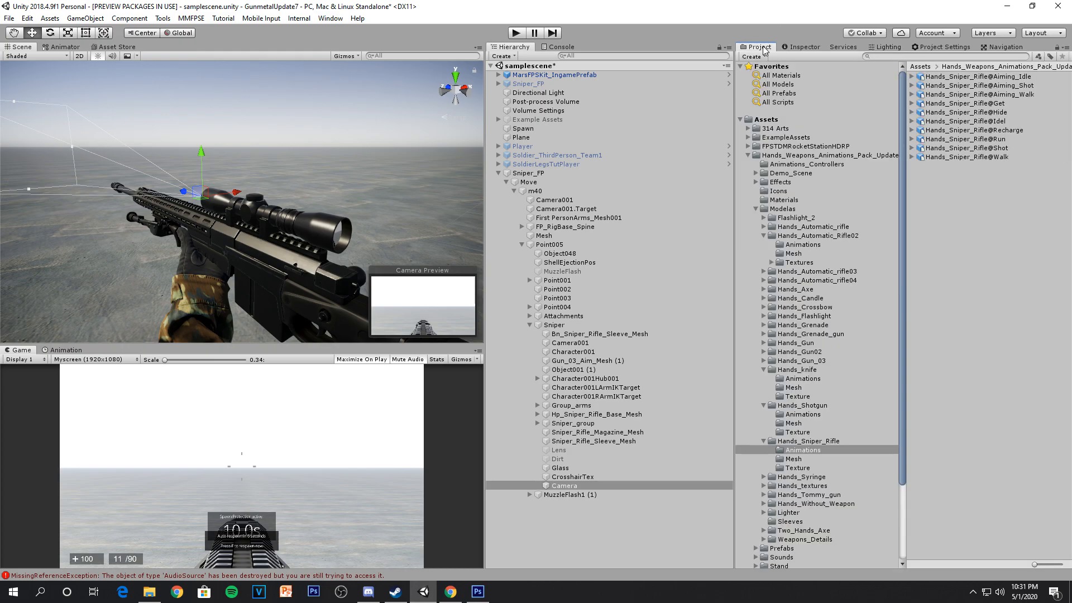
click(748, 156)
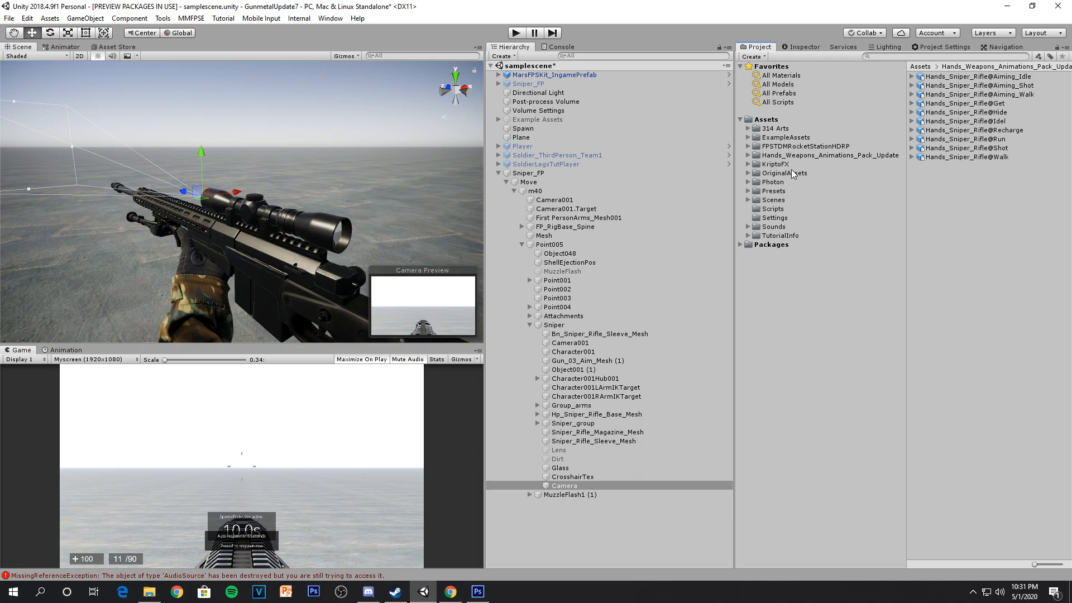
click(788, 122)
right_click(930, 279)
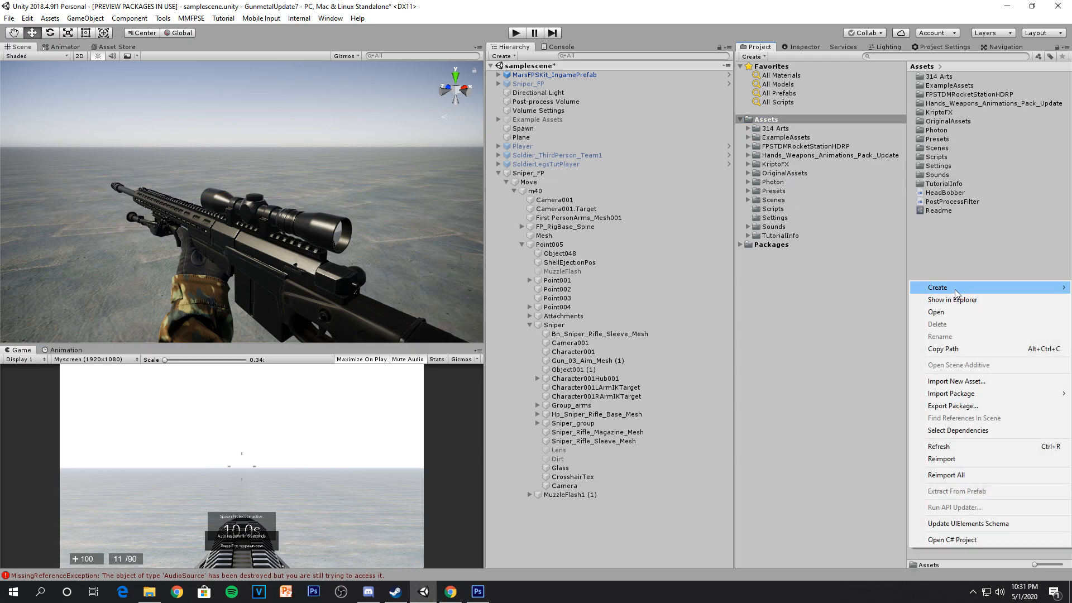
mouse_move(955, 290)
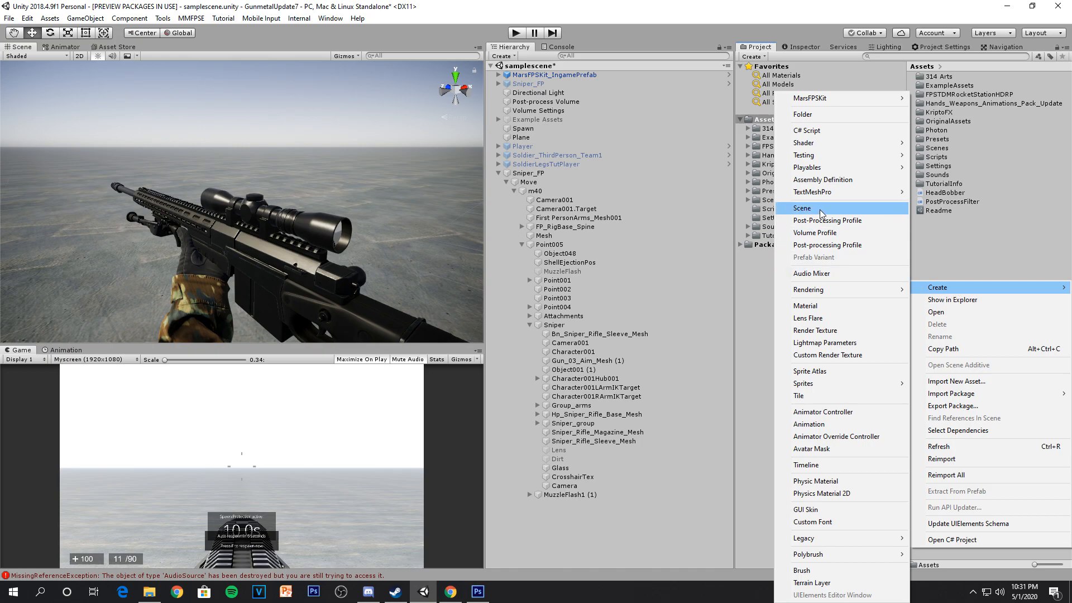
mouse_move(830, 293)
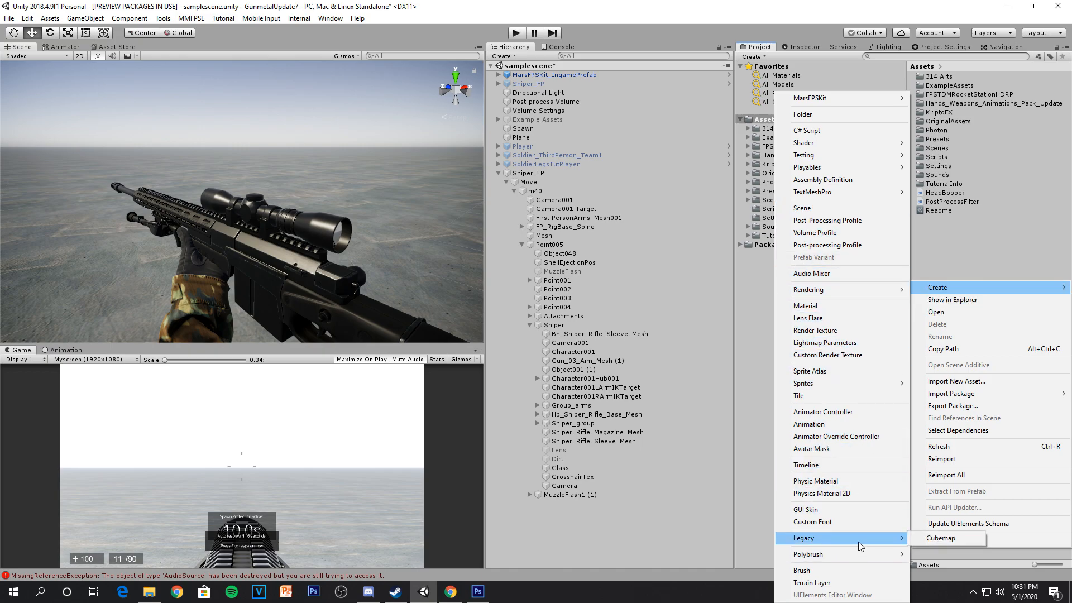
click(827, 330)
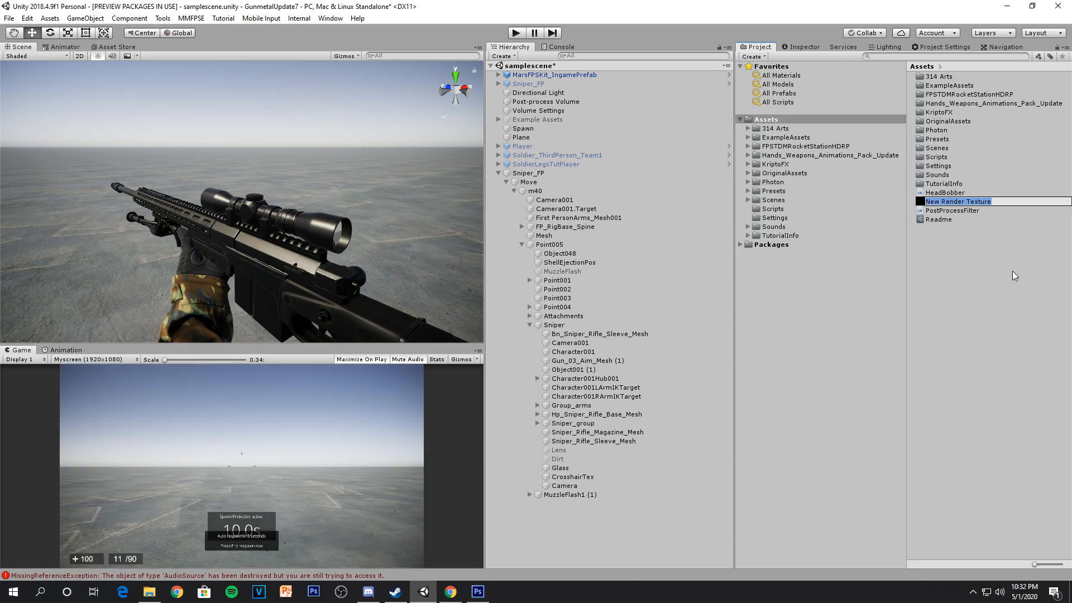
text(scope)
key(Return)
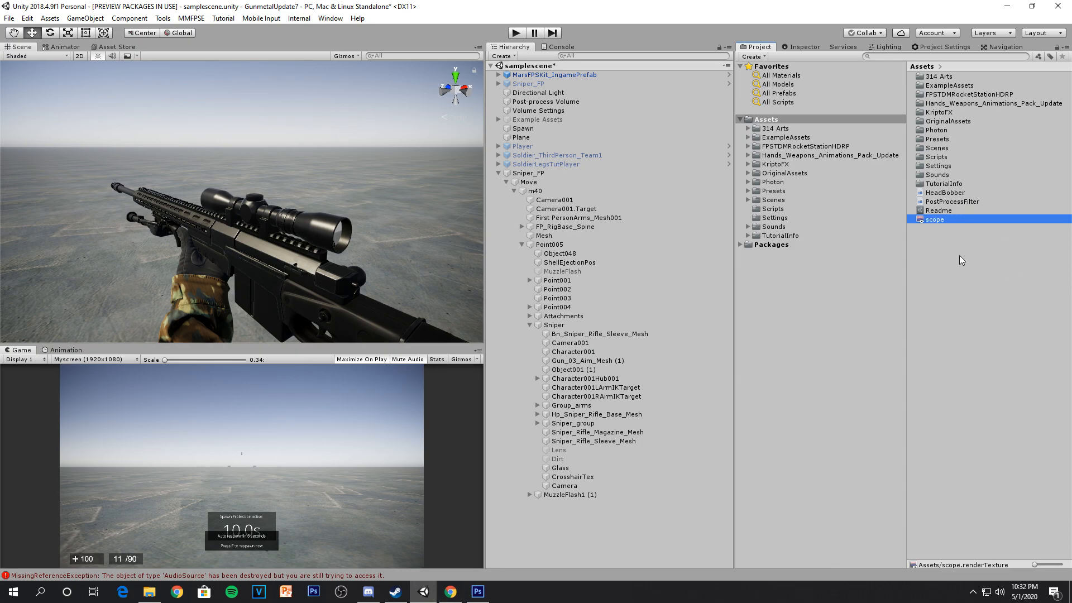
click(966, 229)
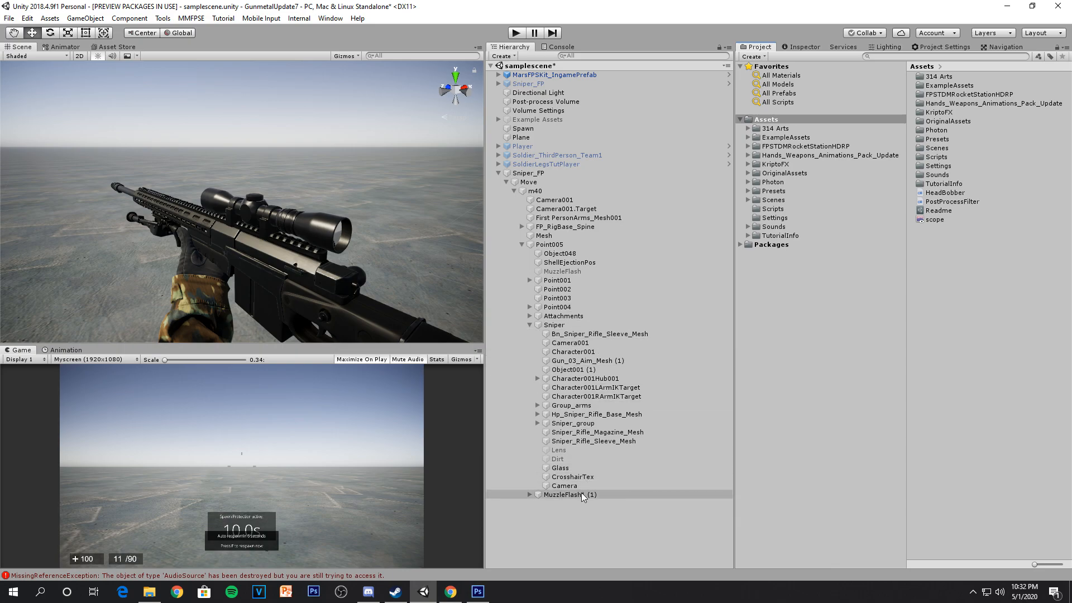
Step: Try the scope render texture as the Camera's target texture, and switch back to SniperScope
click(567, 486)
click(808, 48)
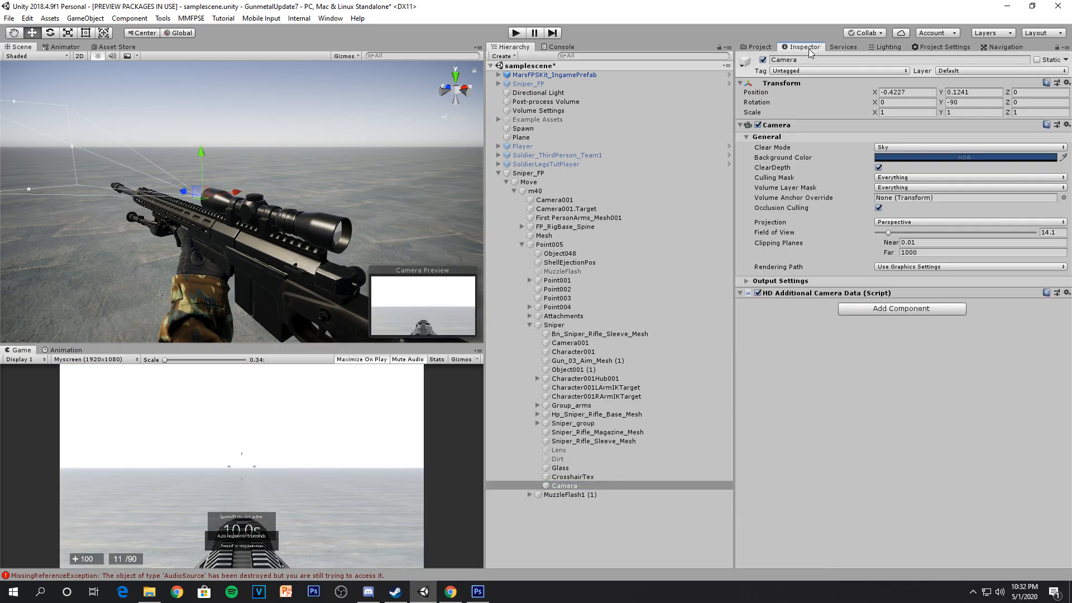
click(745, 281)
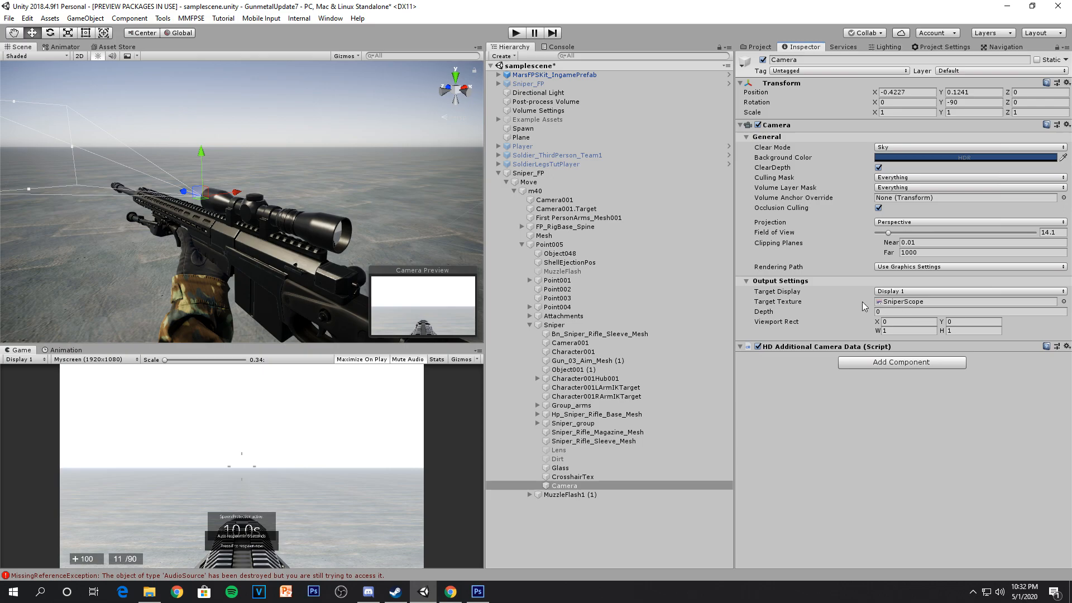
click(761, 303)
click(1064, 302)
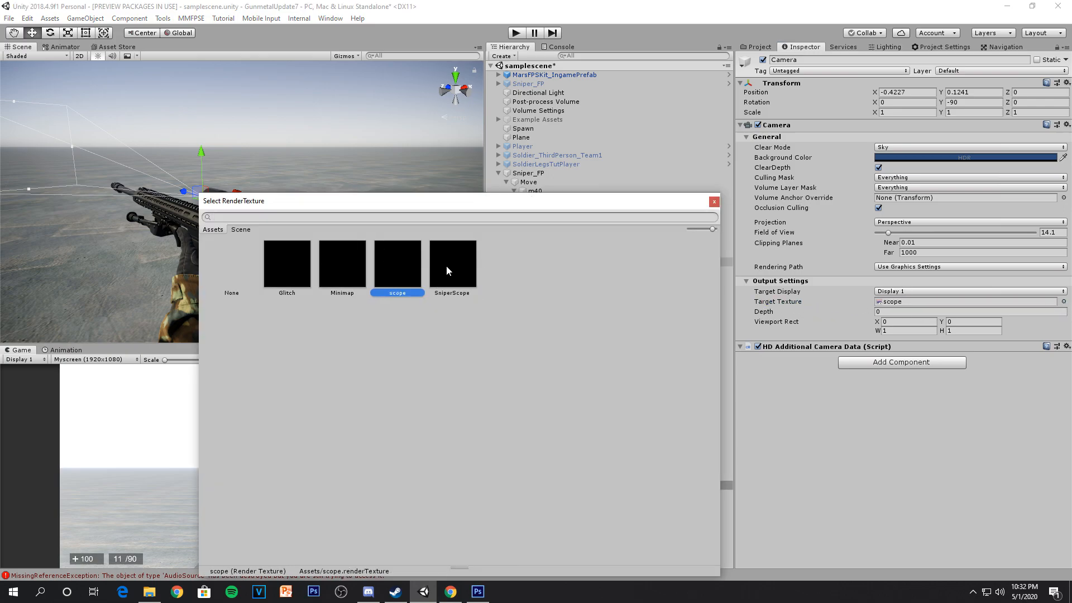
click(714, 202)
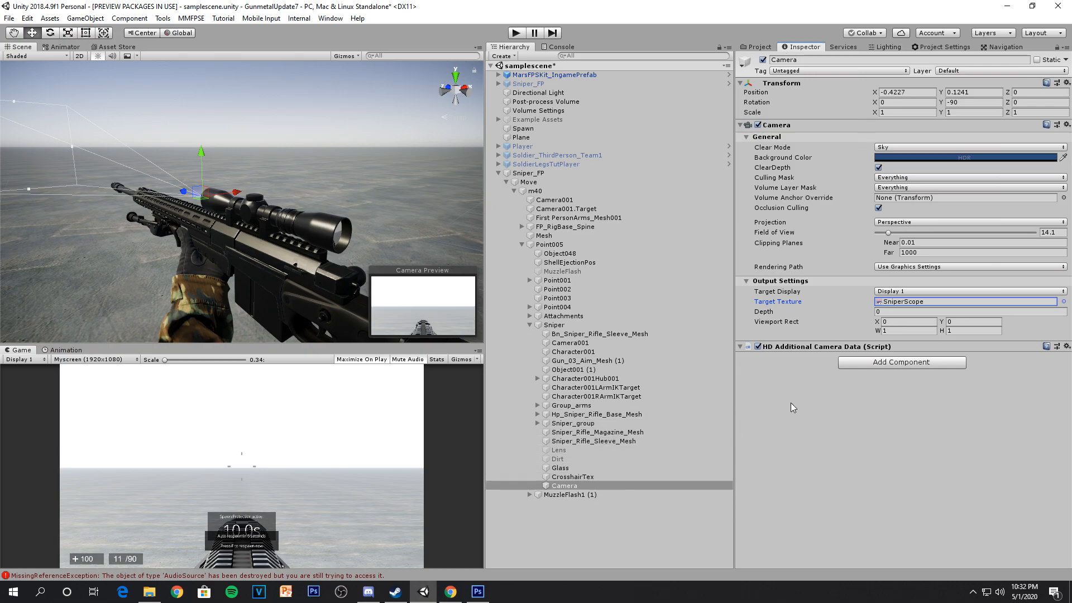
Step: Create a material named "scope" in the Assets root folder
click(756, 47)
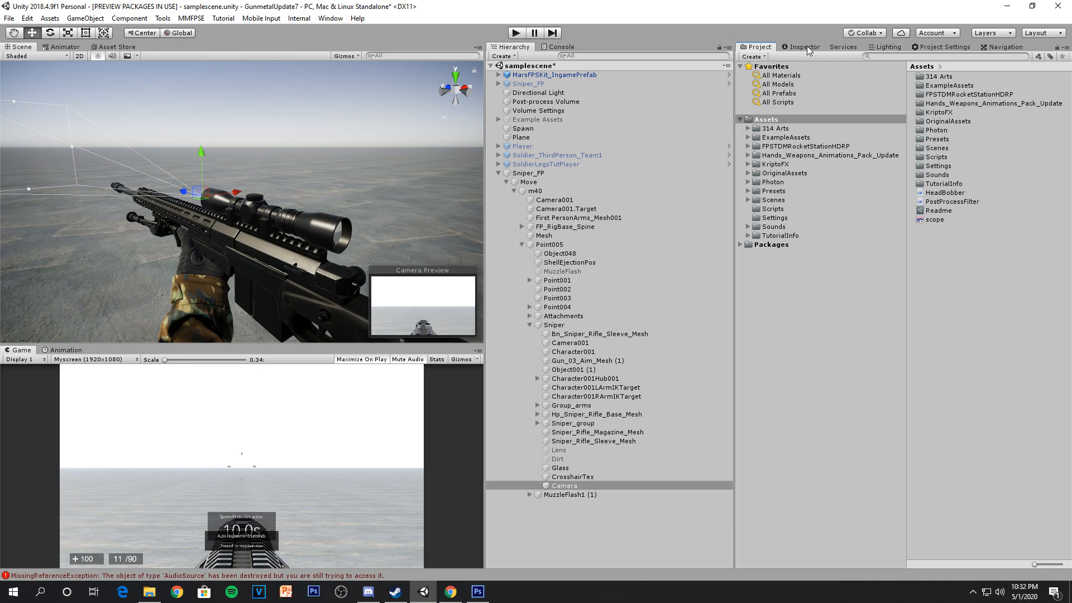
right_drag(352, 199, 168, 172)
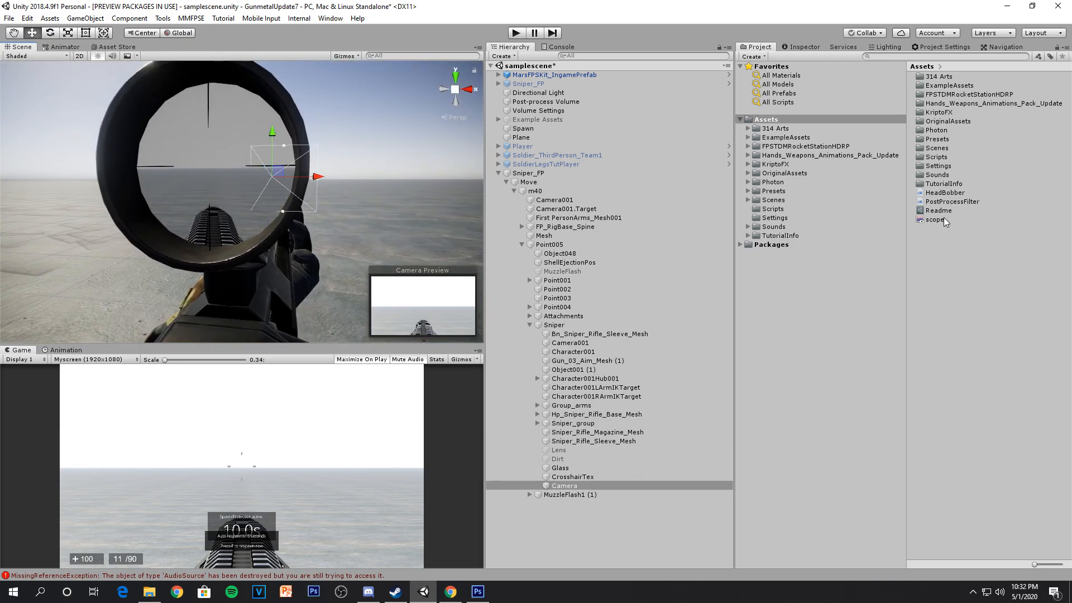
right_click(965, 270)
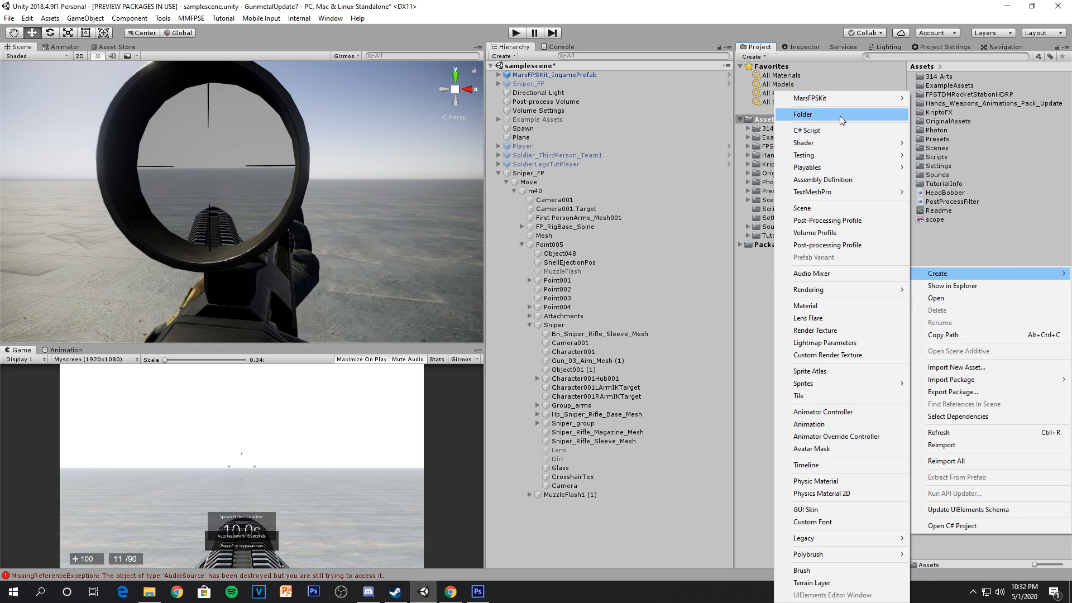
click(839, 306)
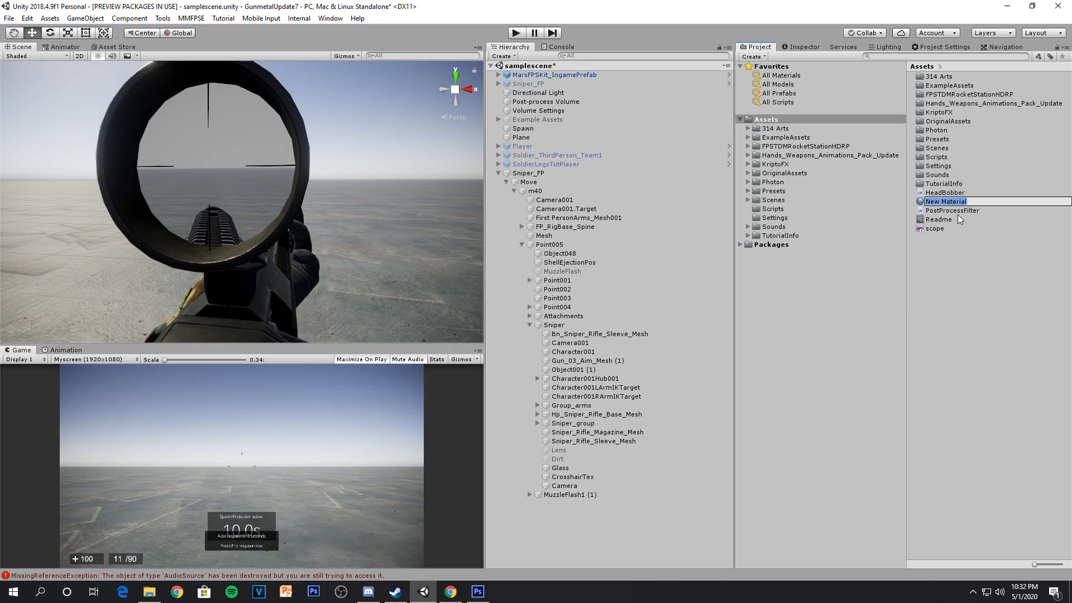
text(scope)
key(Return)
Step: Select the Glass object and examine its assigned material in the mesh renderer settings
drag(750, 364, 613, 467)
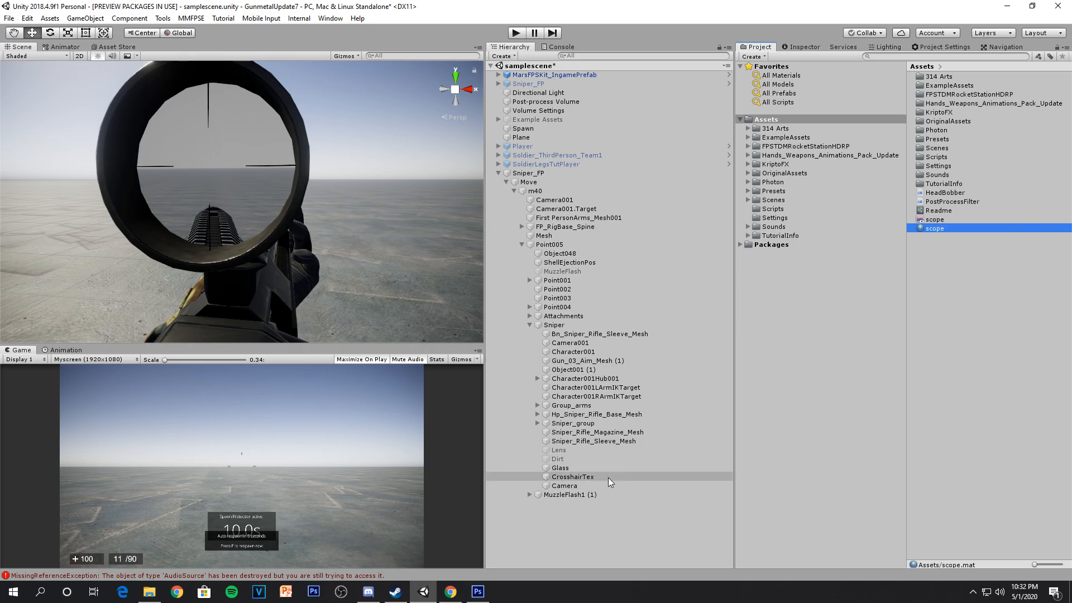
click(597, 467)
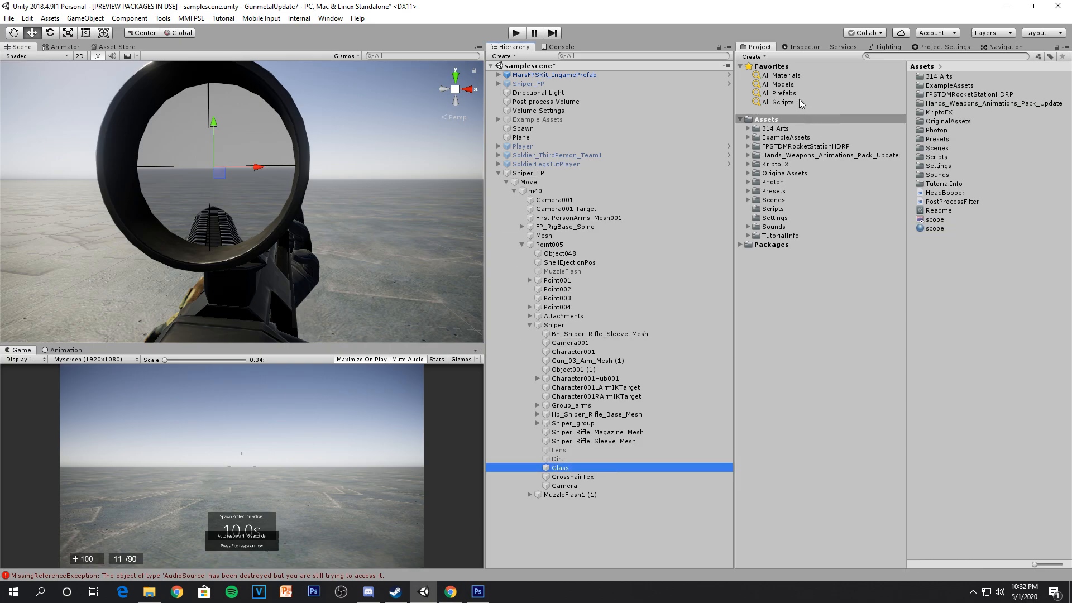
click(799, 47)
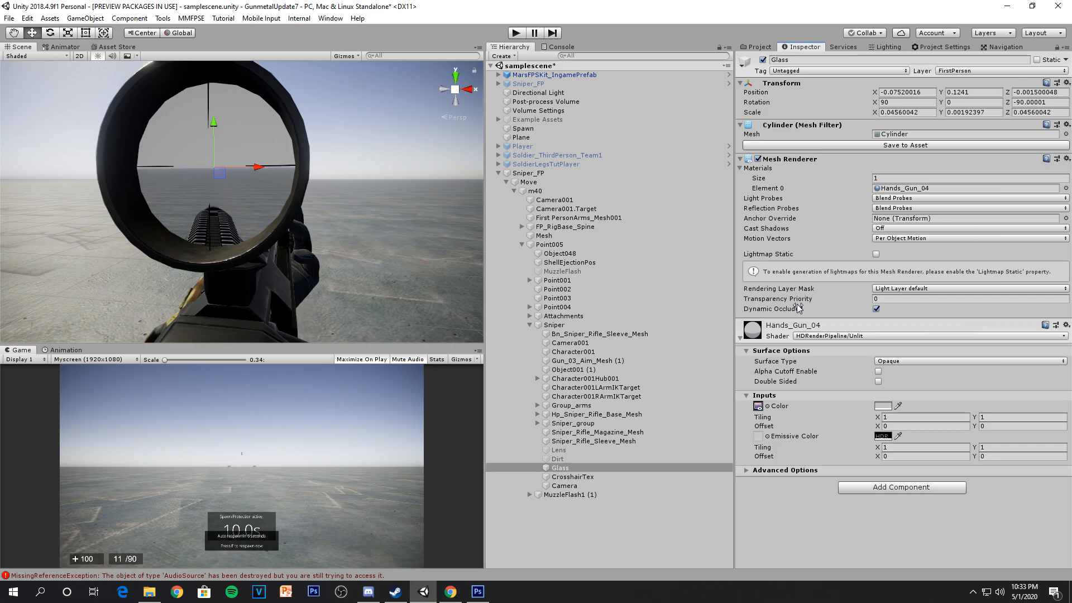
Step: Assign the scope material to Element 0 of the Glass object's mesh renderer
click(1065, 188)
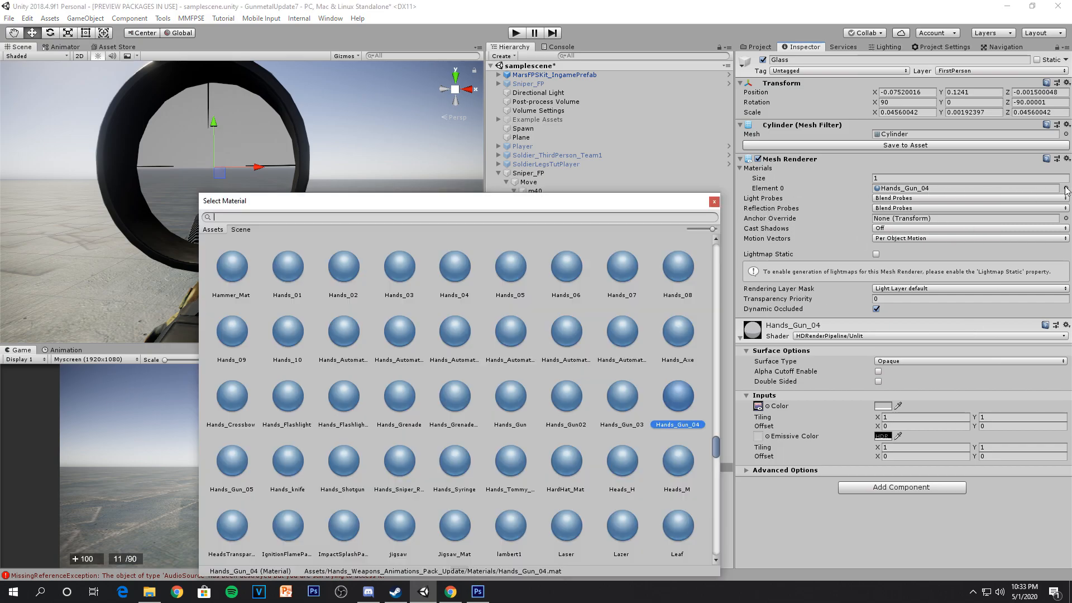
text(scope)
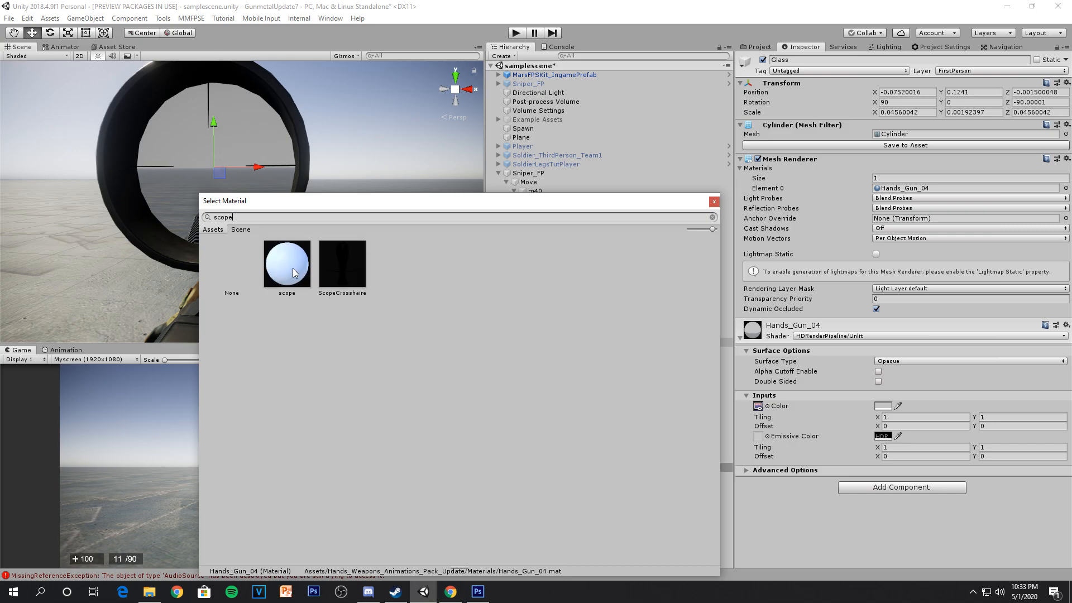
click(295, 273)
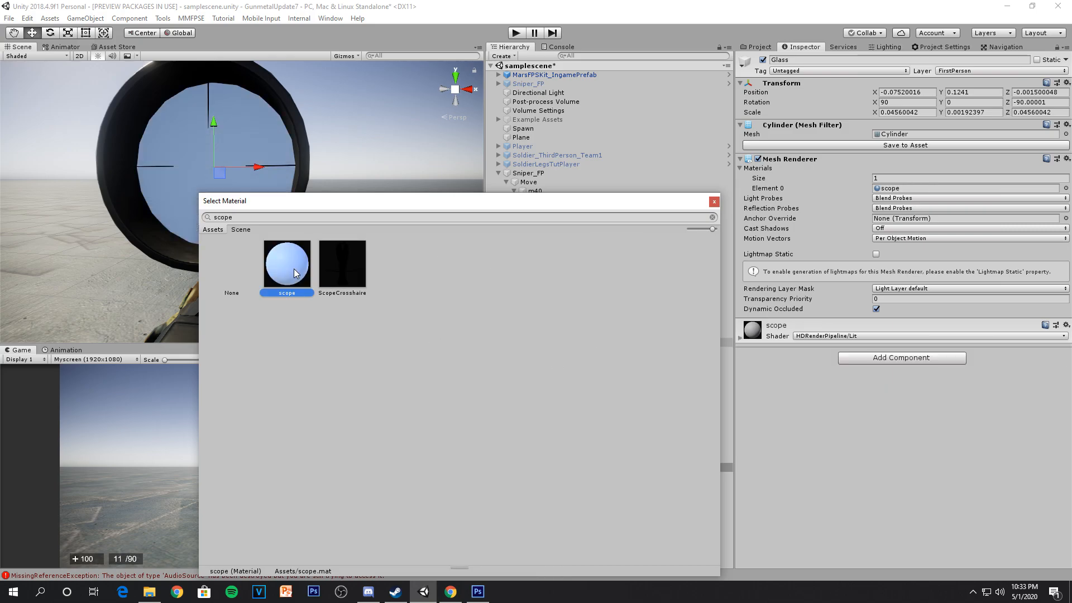
click(714, 202)
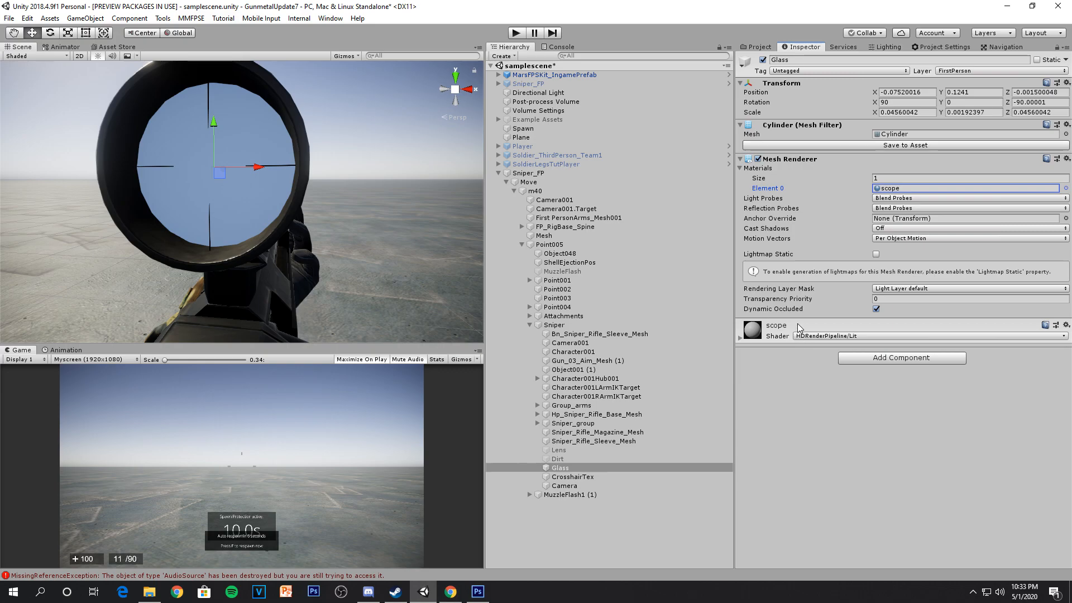
Step: Expand the scope material's settings and set its Base Color map to the scope render texture
click(797, 323)
scroll(917, 427, down, 2)
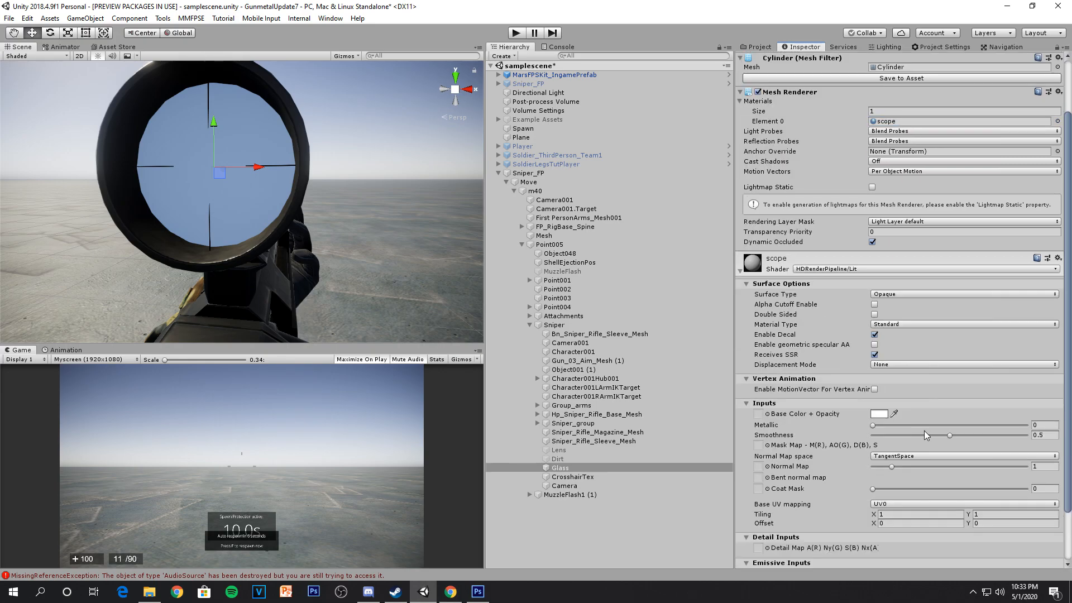
scroll(924, 430, down, 2)
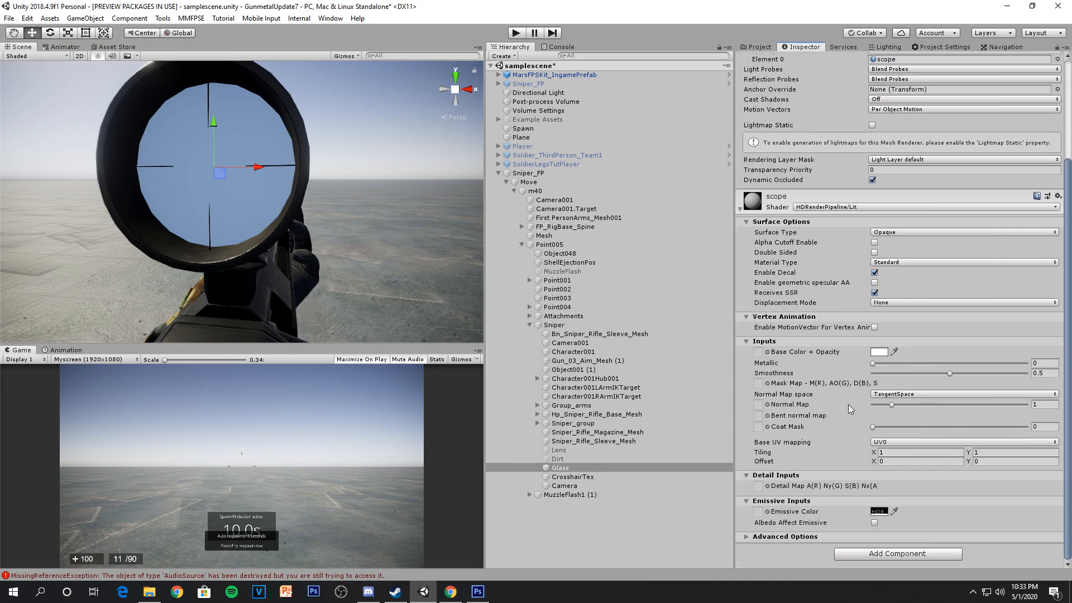
click(770, 353)
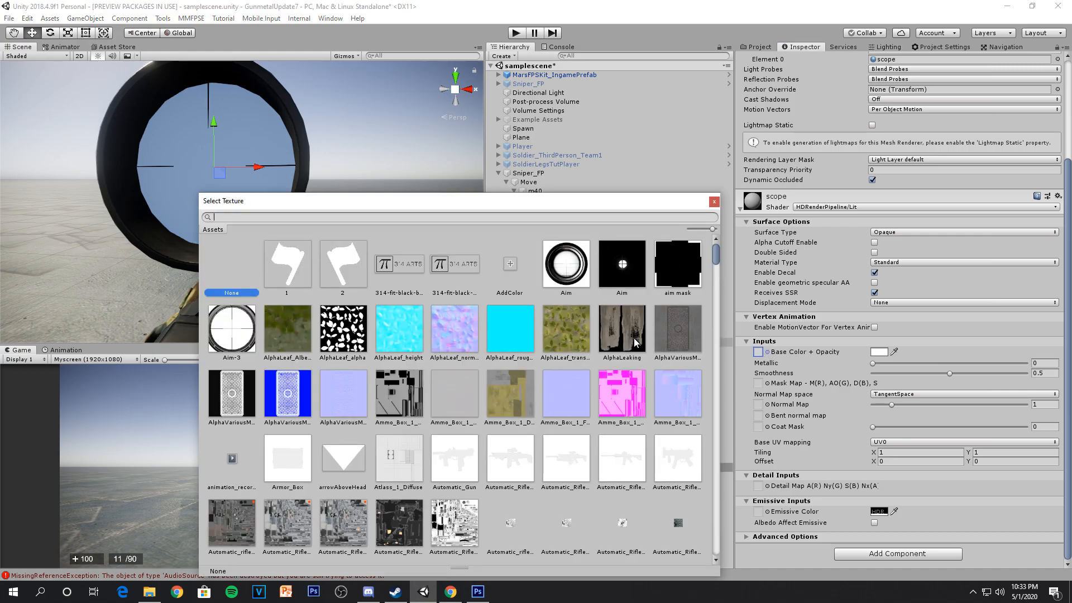
text(scope)
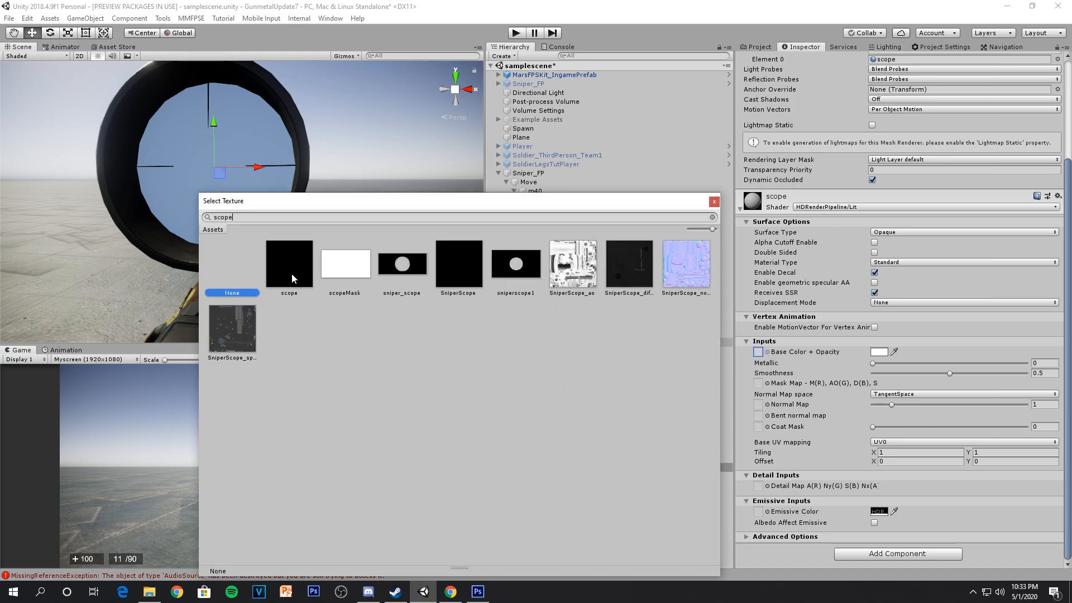
click(290, 273)
click(714, 201)
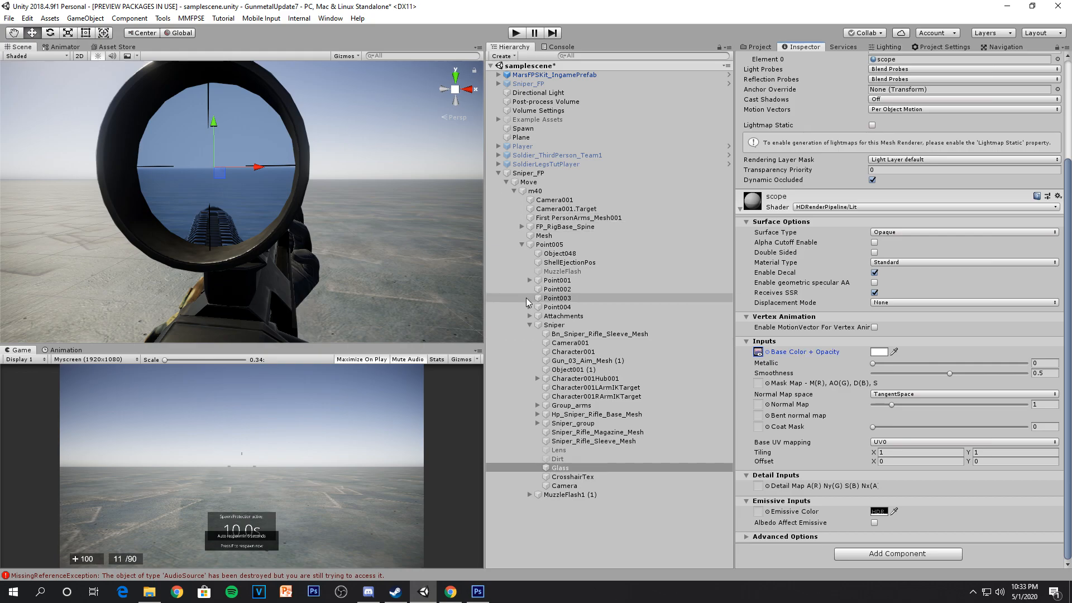
Step: Restore Hands_Gun_04 as the Glass object's material and keep the Glass object selected
alt+drag(233, 159, 287, 122)
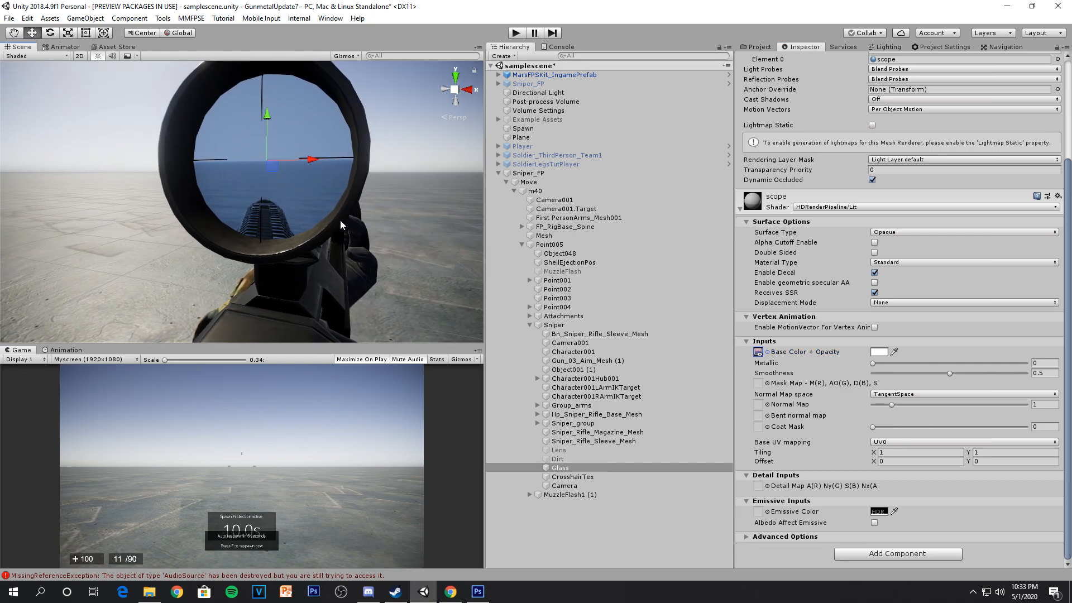
scroll(838, 382, up, 3)
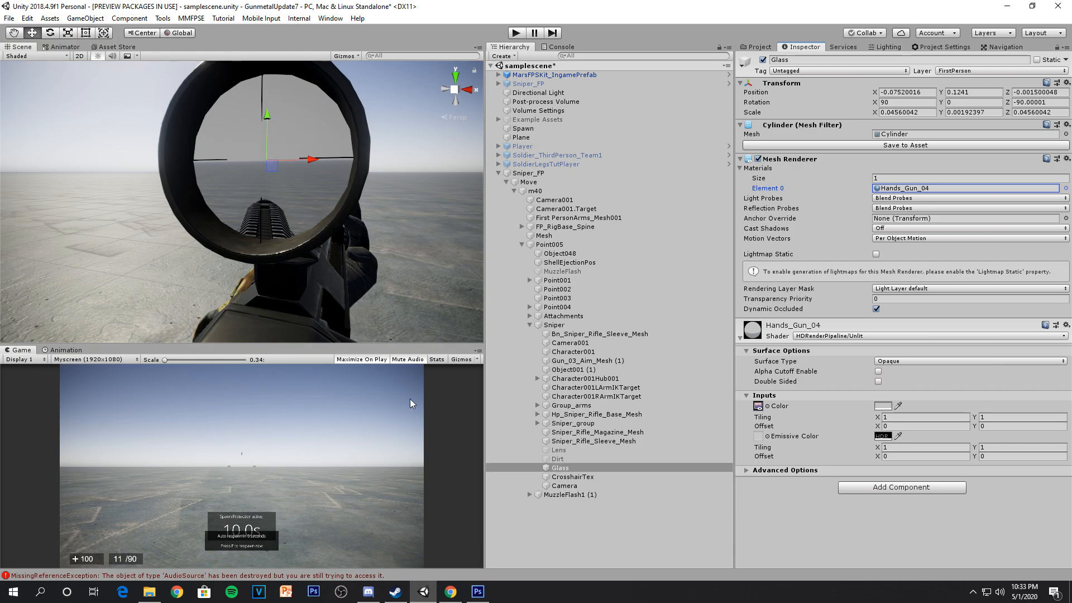
click(581, 466)
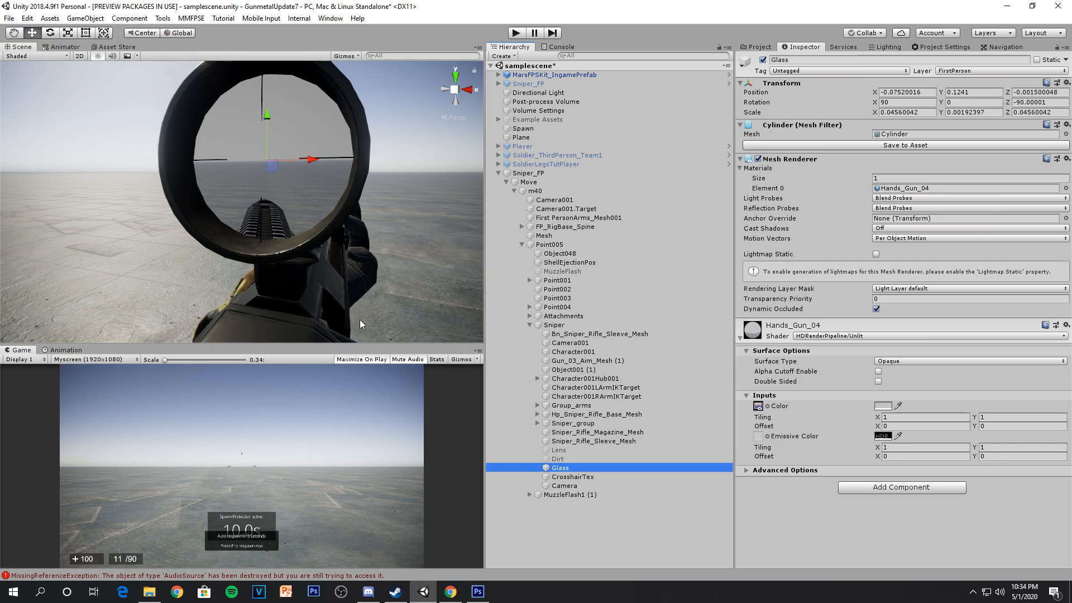
right_drag(277, 271, 296, 275)
Step: Activate the Dirt object and look at the rifle scope from behind at an angle
click(587, 458)
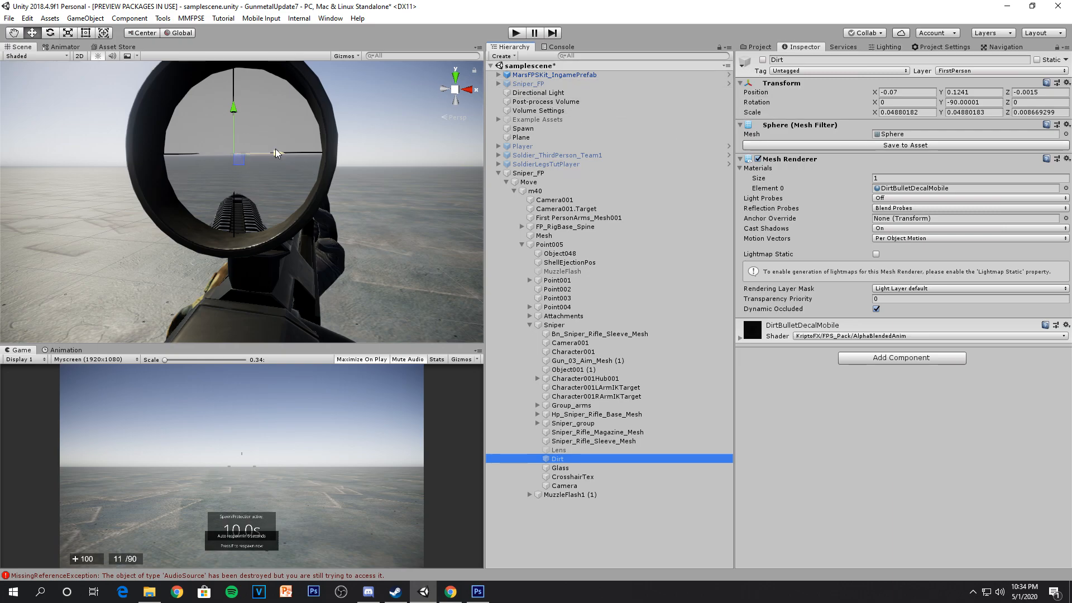
click(762, 61)
right_drag(287, 217, 350, 223)
key(a)
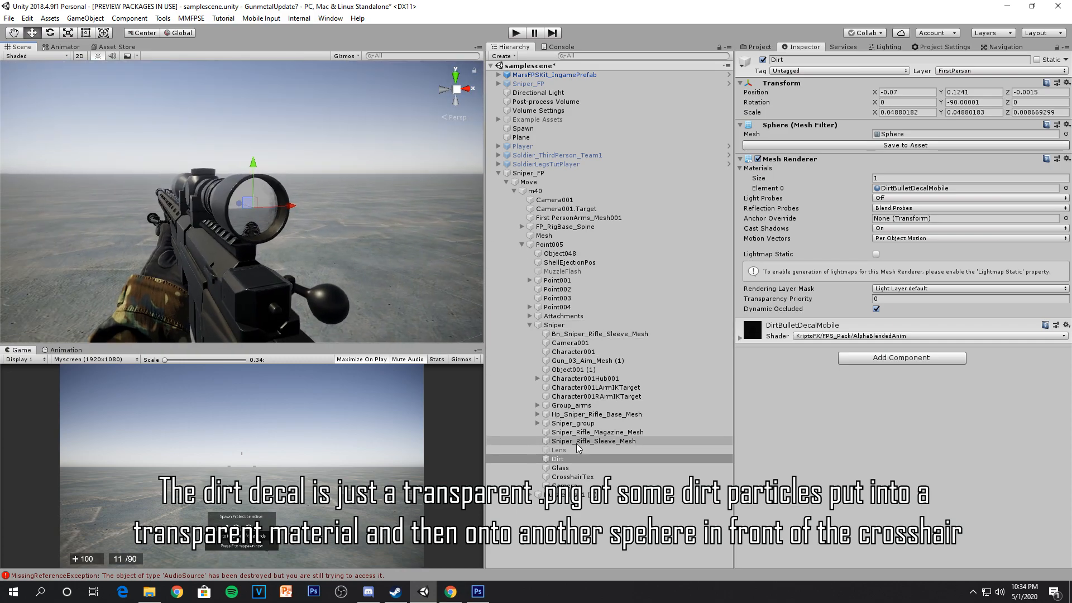
Step: Select the Dirt object and expand its DirtBulletDecalMobile material to examine the tint and particle texture
click(561, 450)
click(561, 460)
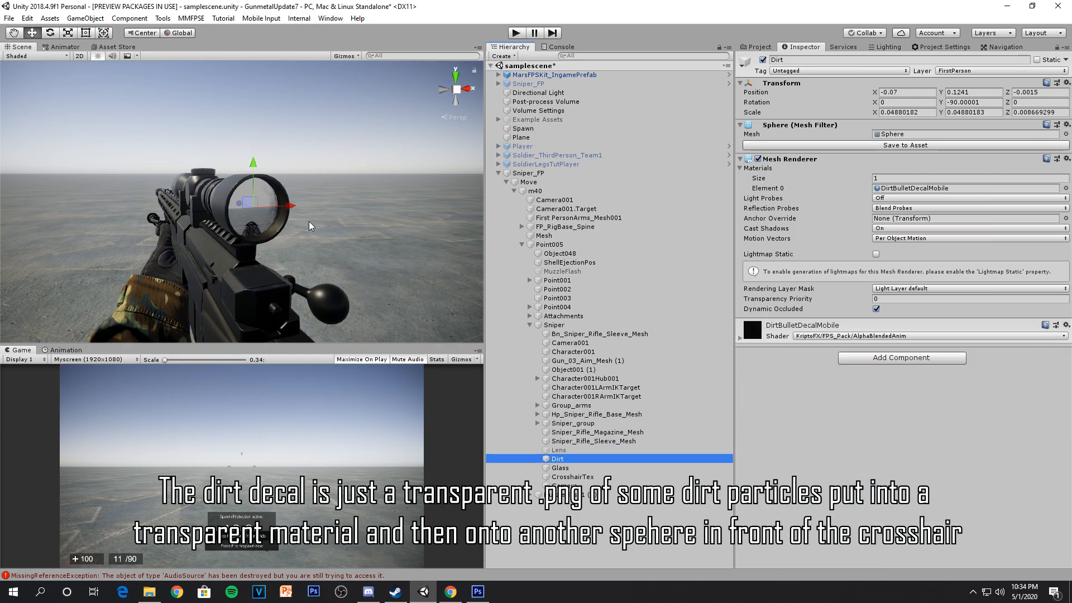
click(572, 467)
click(582, 460)
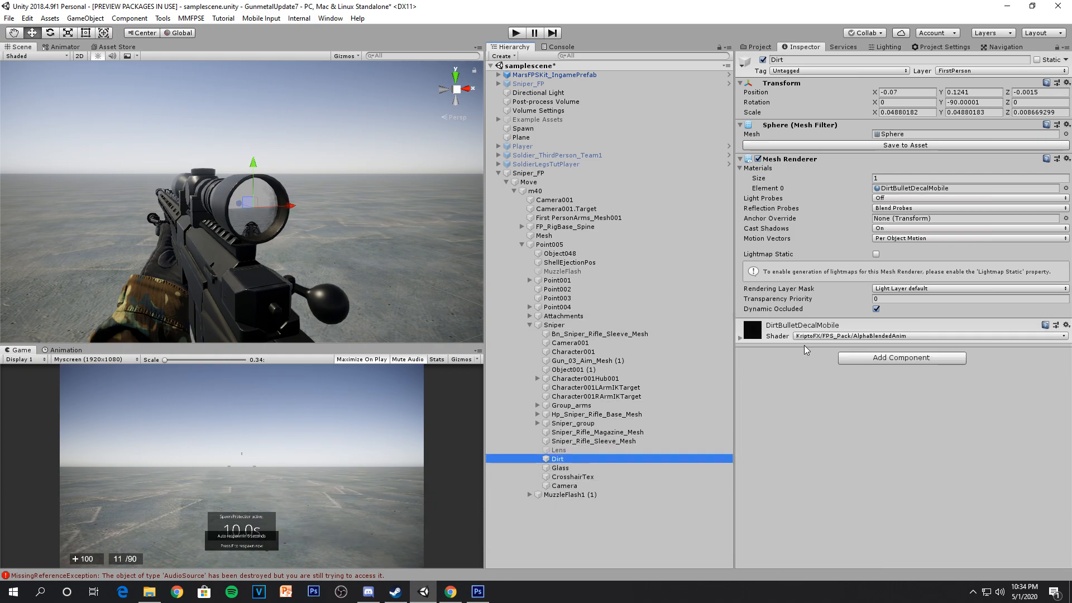
click(808, 328)
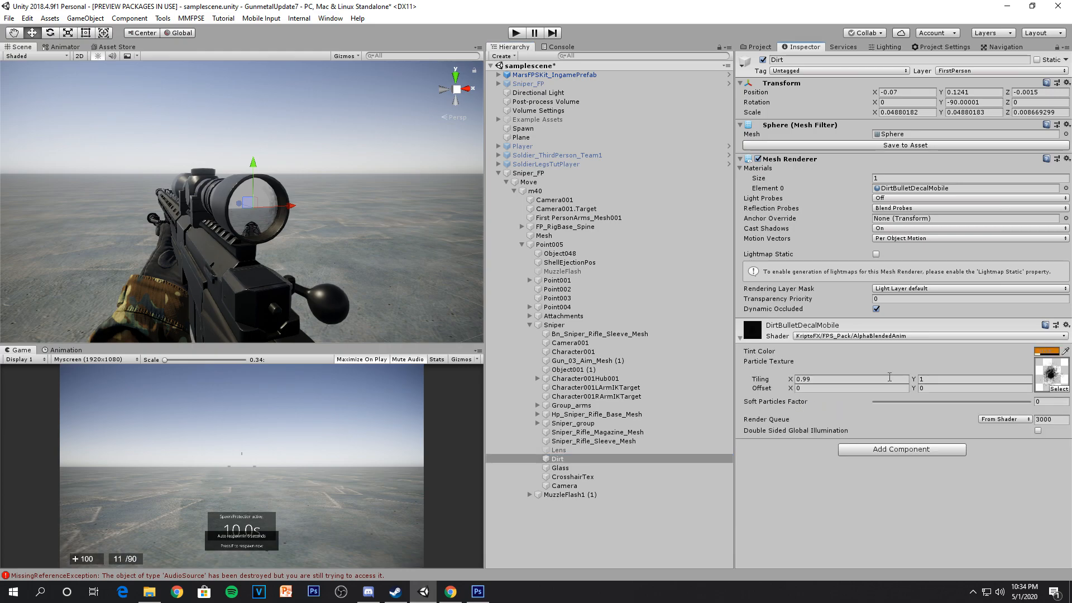
Step: Review the Glass, Dirt and CrosshairTex objects in turn to compare their meshes and materials
click(586, 468)
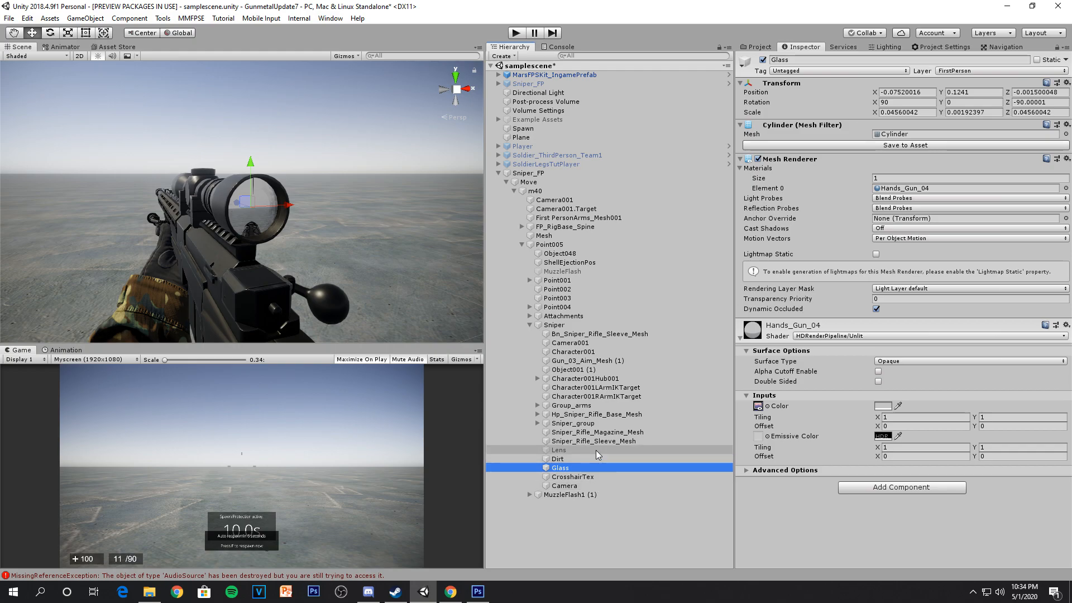
click(578, 462)
click(585, 468)
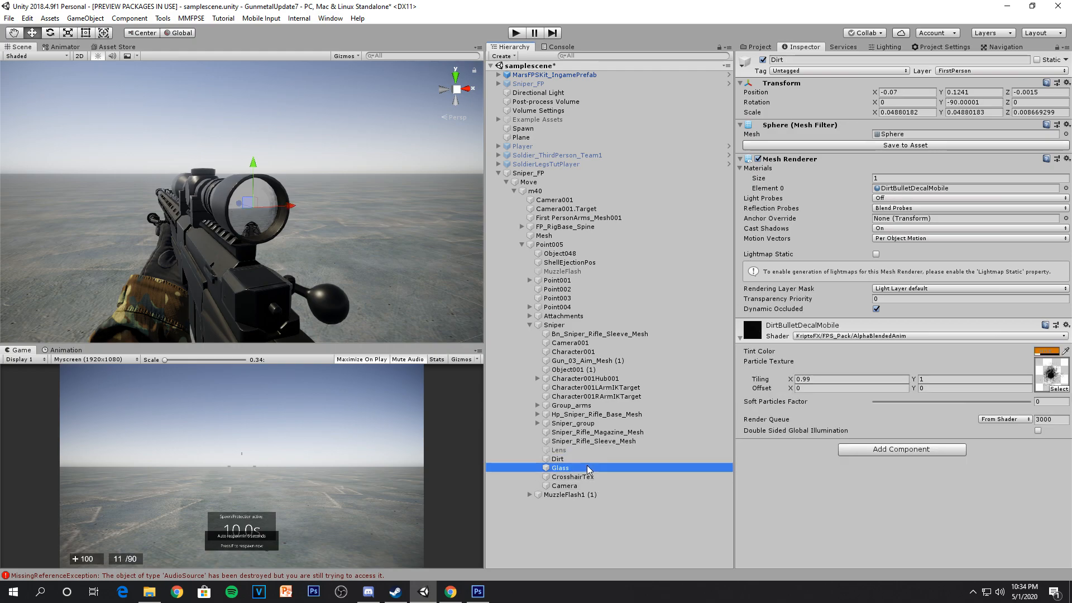
click(597, 480)
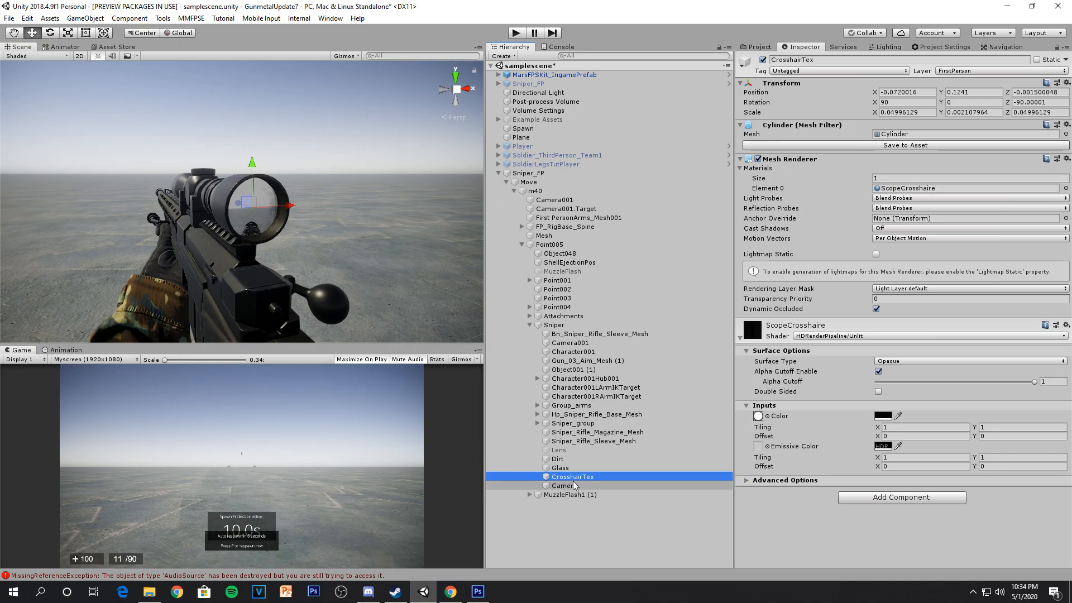
Step: Activate the Lens object and look at it on the end of the scope
click(574, 450)
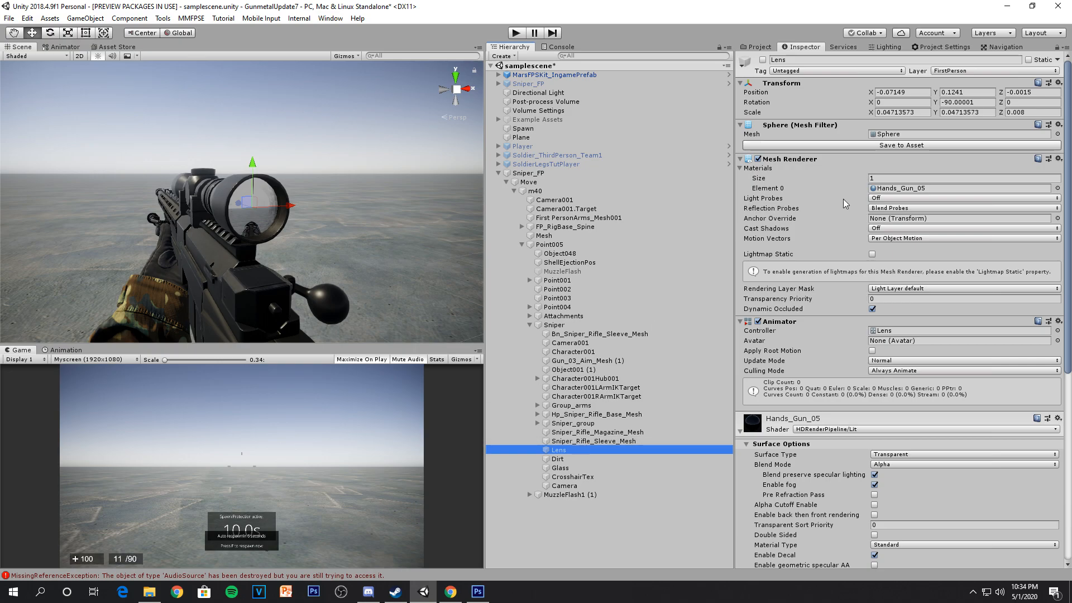
click(762, 59)
alt+drag(316, 238, 283, 253)
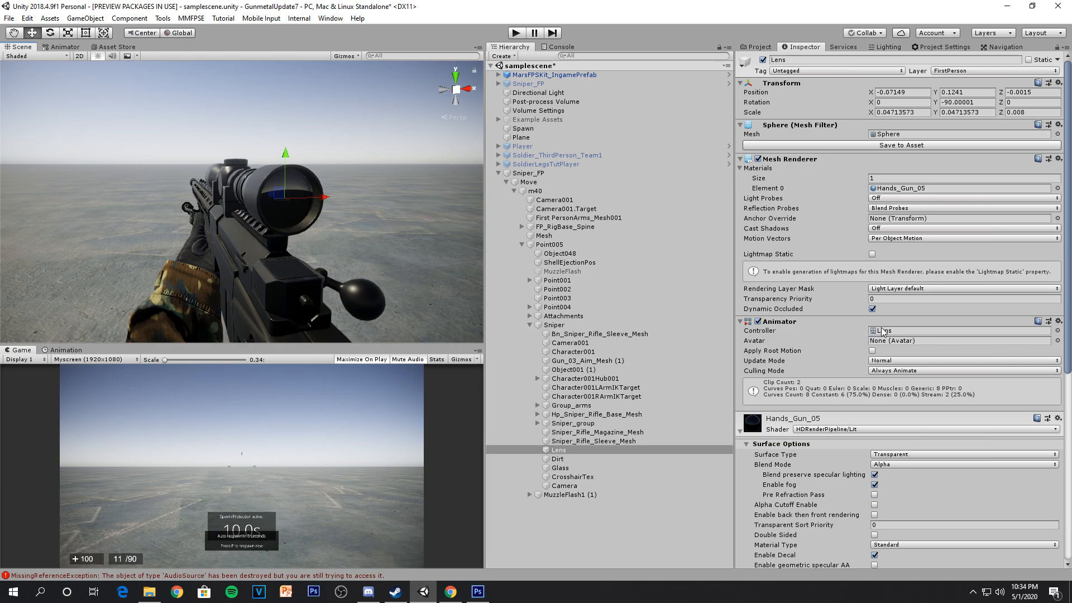
Step: Examine the Lens object's Hands_Gun_05 material settings, switching the object off and back on for comparison
scroll(882, 330, down, 10)
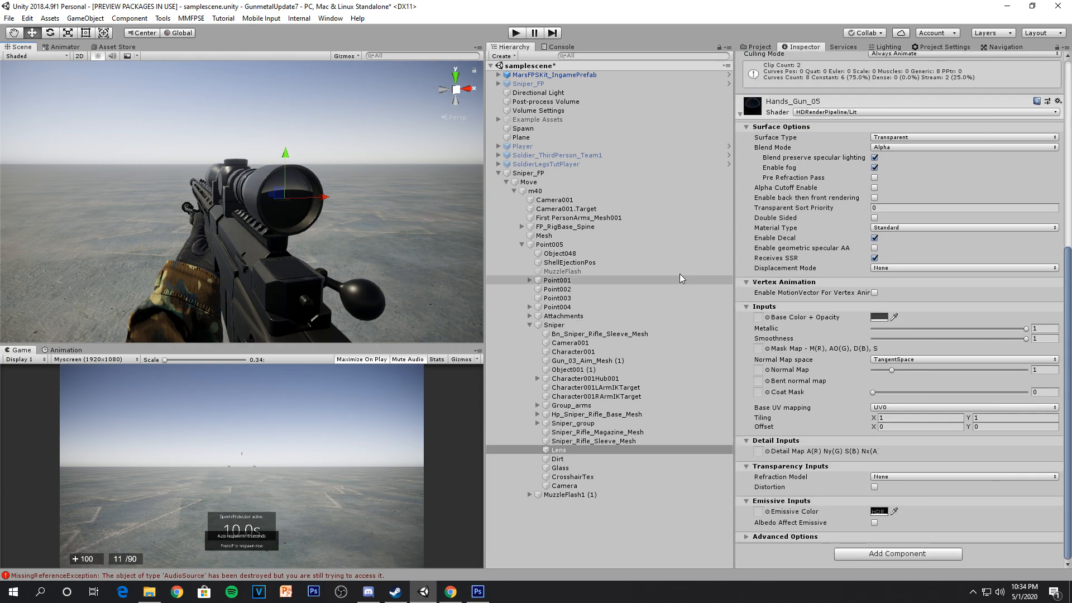
scroll(851, 175, up, 10)
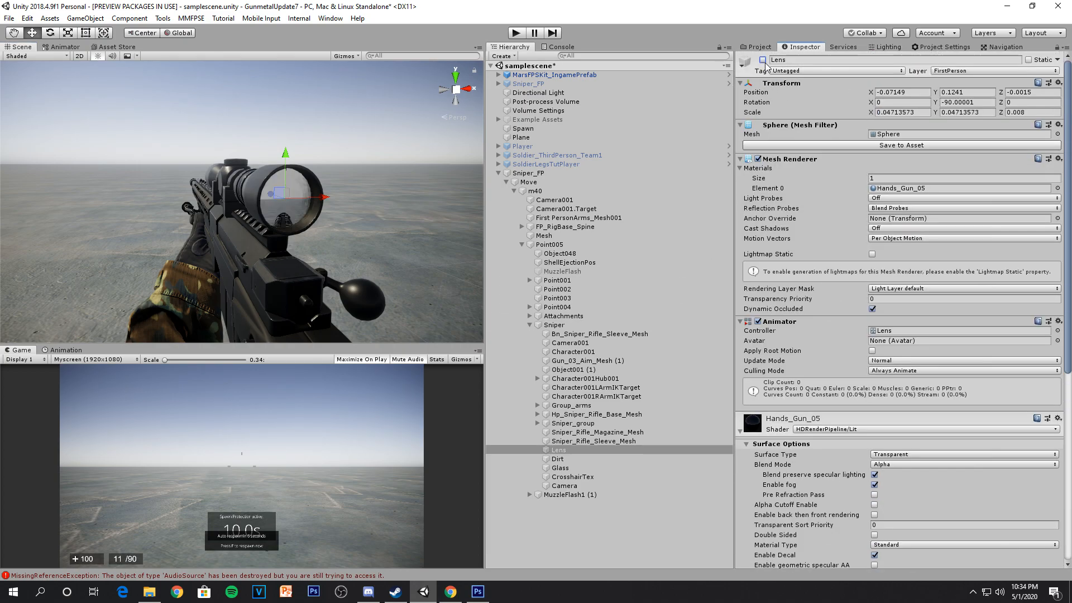
click(765, 62)
drag(1067, 310, 1066, 547)
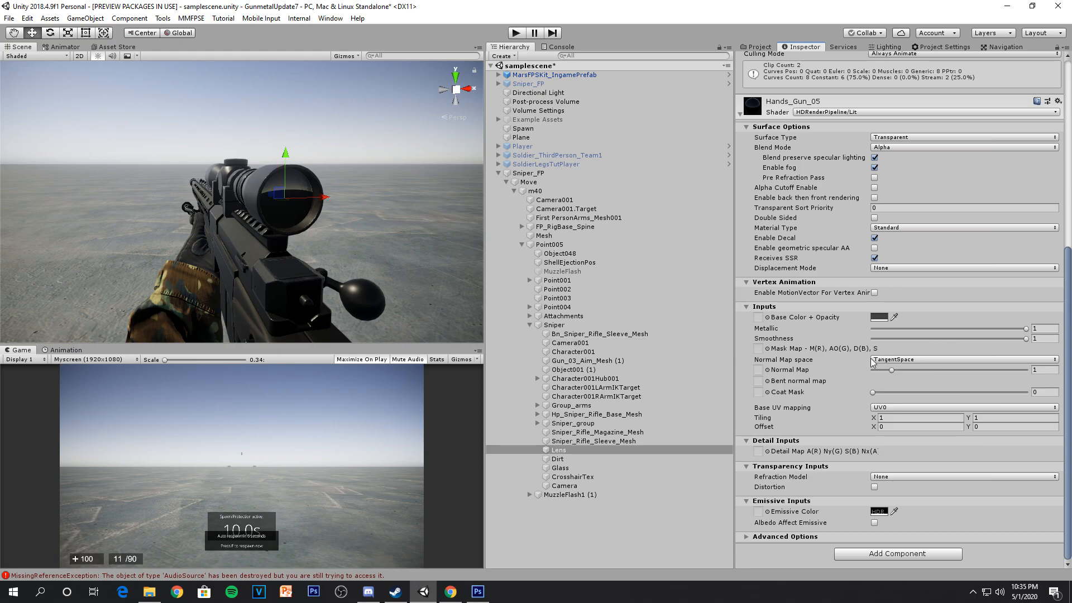
scroll(887, 385, up, 10)
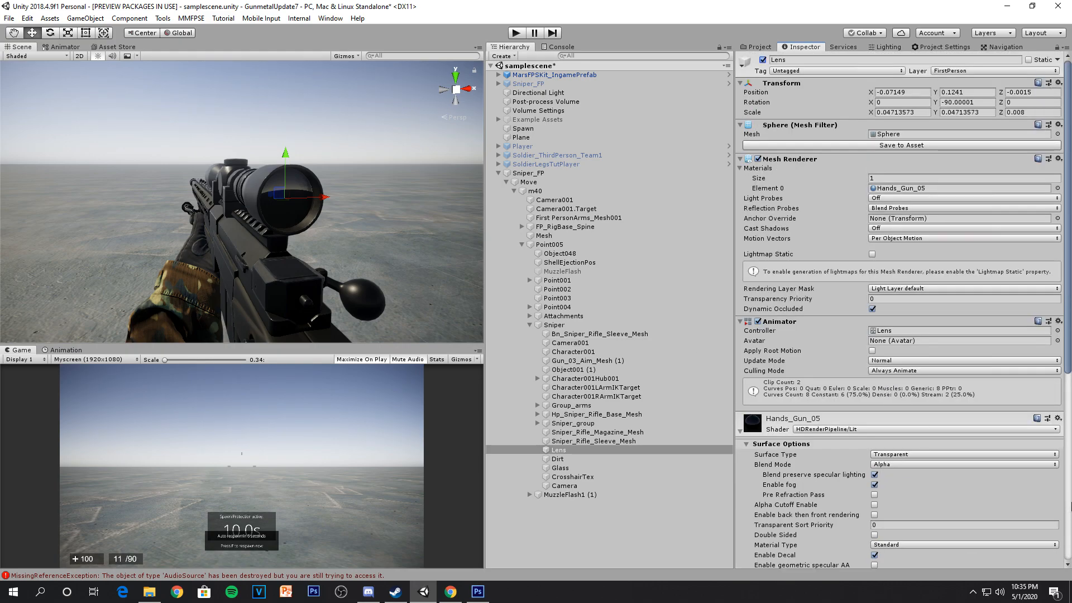
drag(1069, 347, 1064, 380)
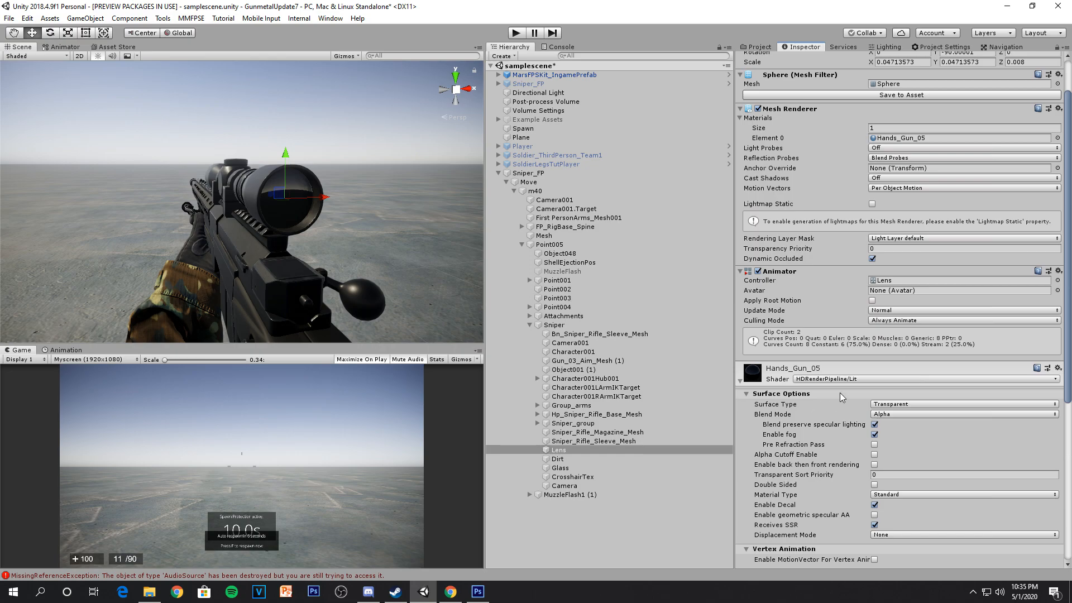
scroll(844, 376, down, 3)
scroll(844, 377, down, 3)
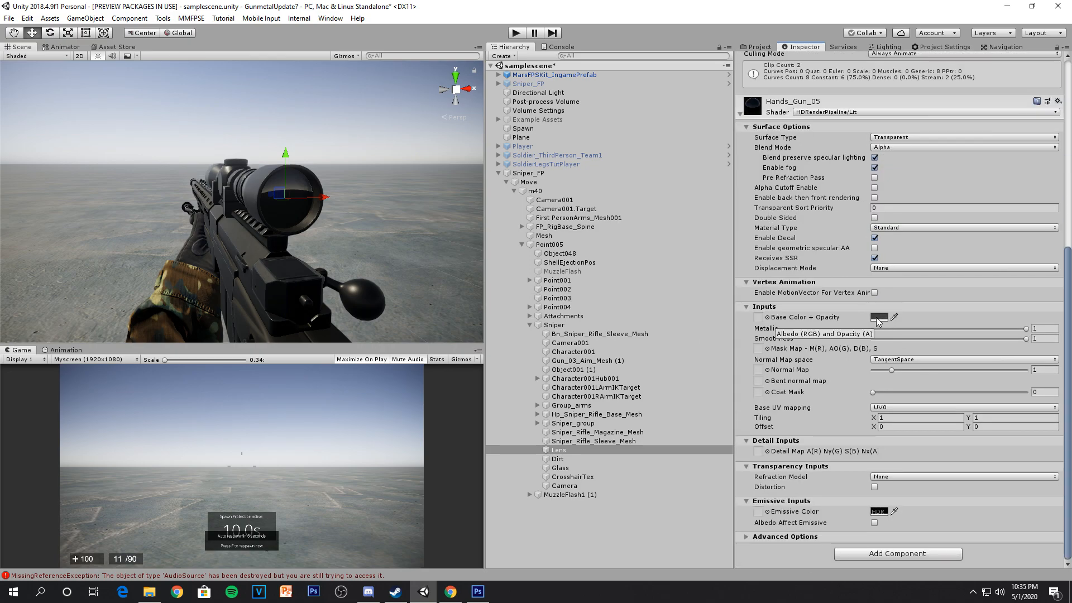
scroll(877, 321, up, 5)
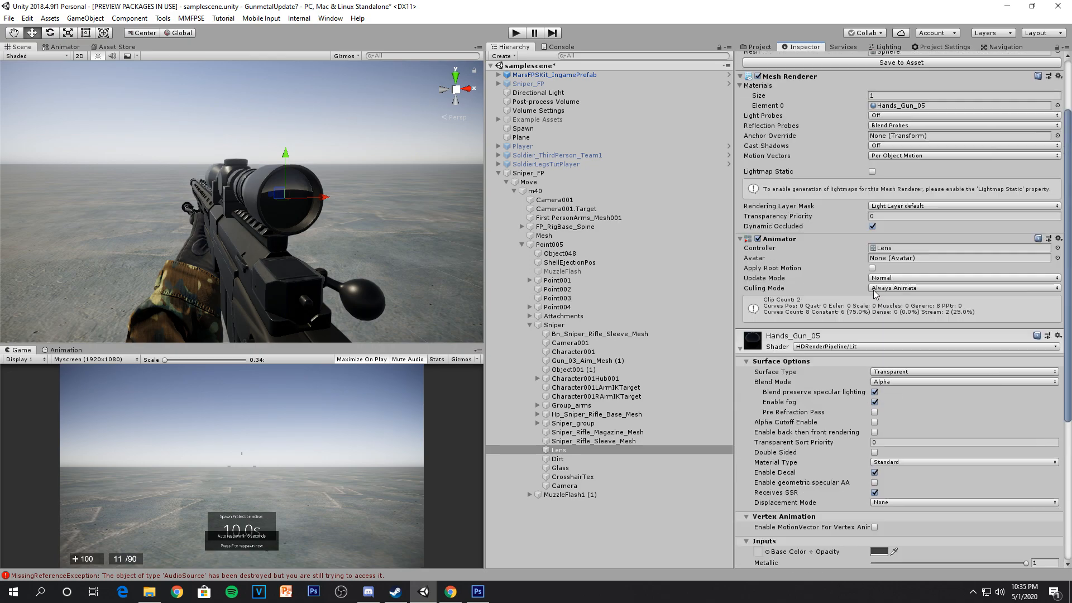
scroll(849, 290, up, 1)
scroll(859, 299, down, 6)
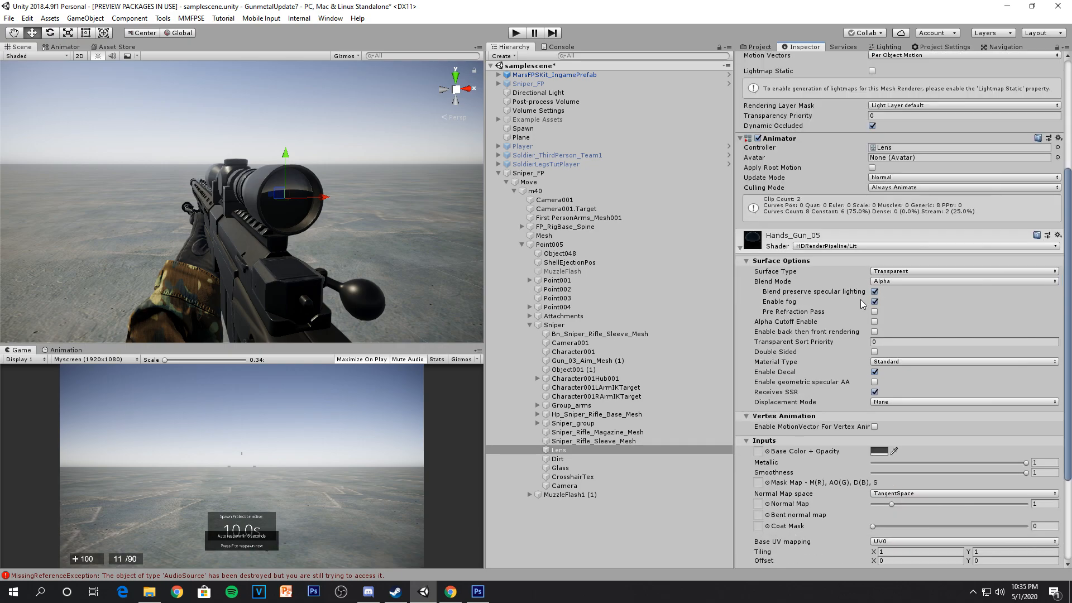
Step: Try varying the alpha of the Lens material's base color, leaving it at 255
click(878, 317)
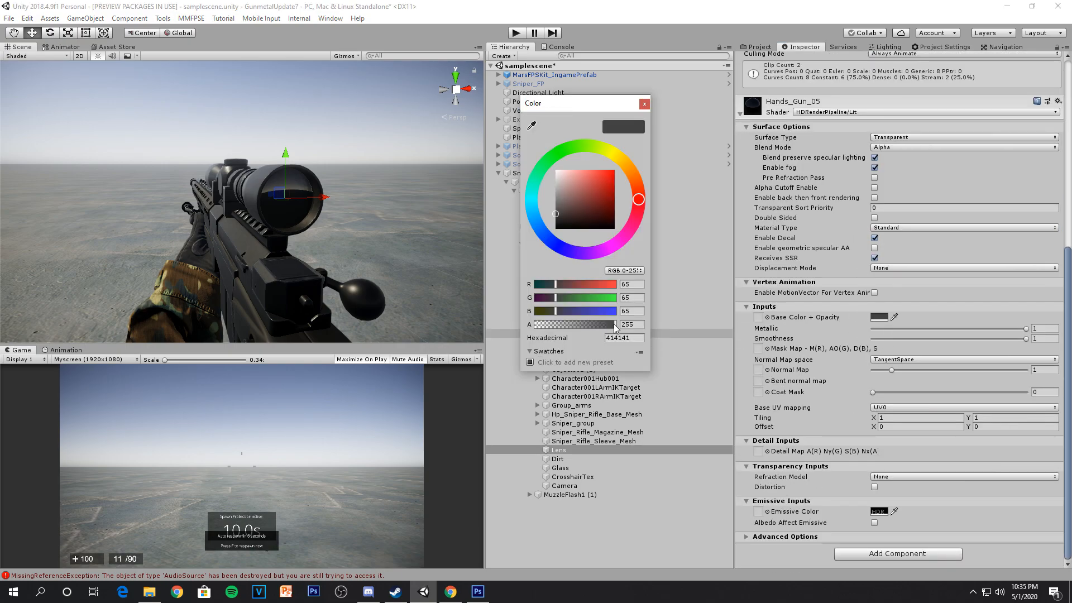
click(645, 105)
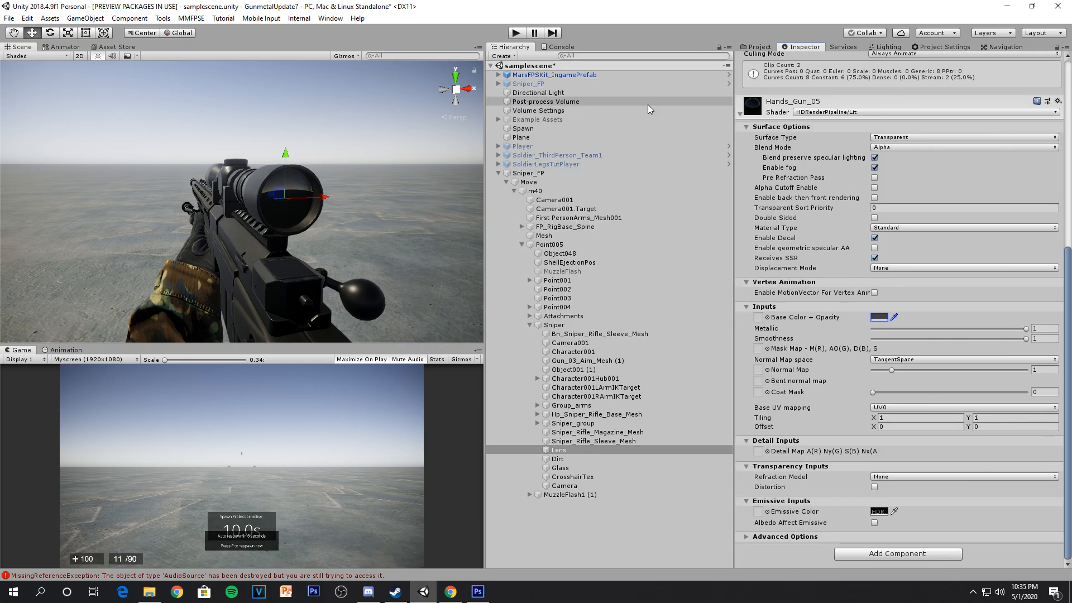
click(878, 317)
drag(612, 325, 619, 355)
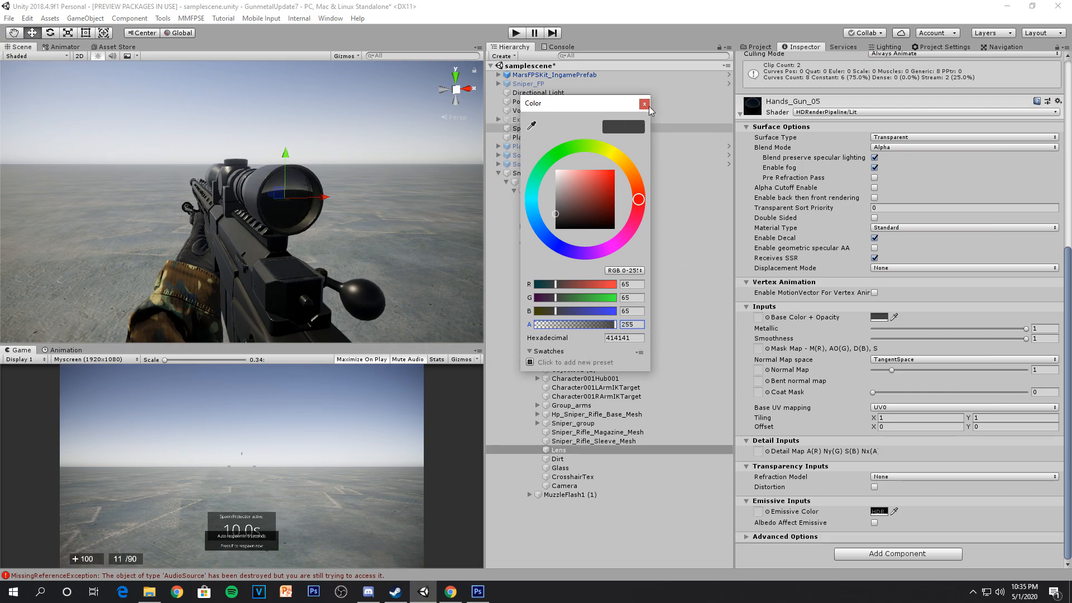
click(645, 104)
Step: Open the Lens object's lensScope animation clip to view its base color keyframes
scroll(840, 309, up, 8)
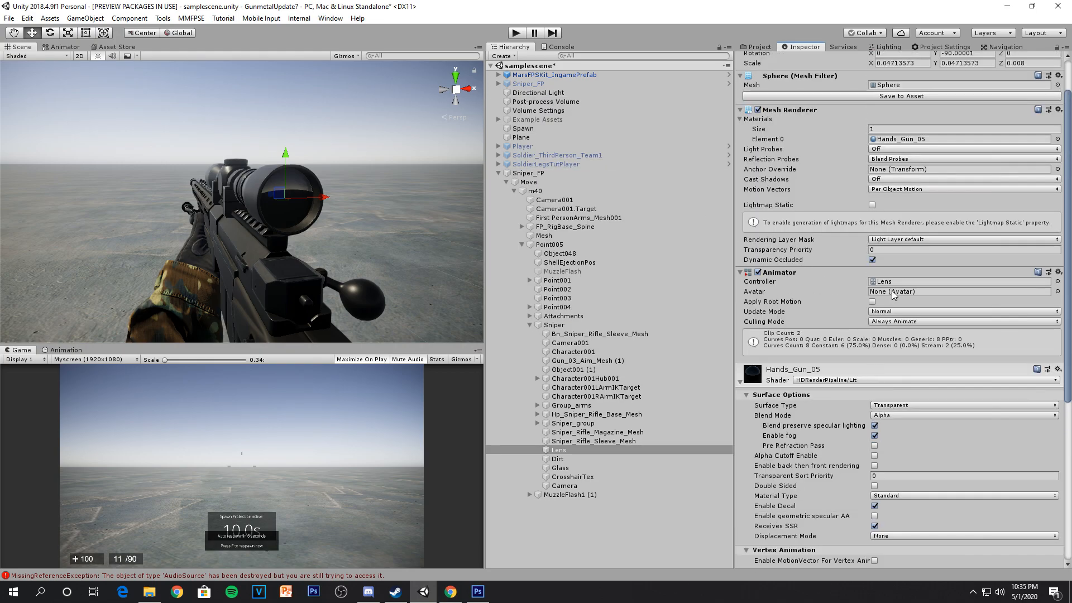
click(63, 350)
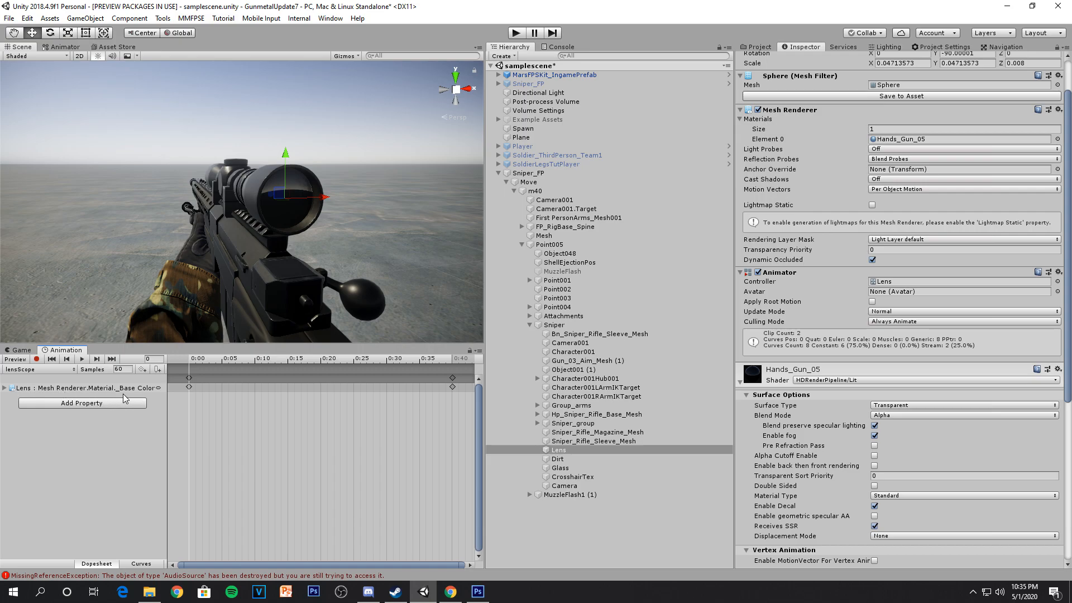
Step: Preview the lensScope clip alongside the Lens material's base color, and turn off the Lens object's Animator component
scroll(880, 430, down, 5)
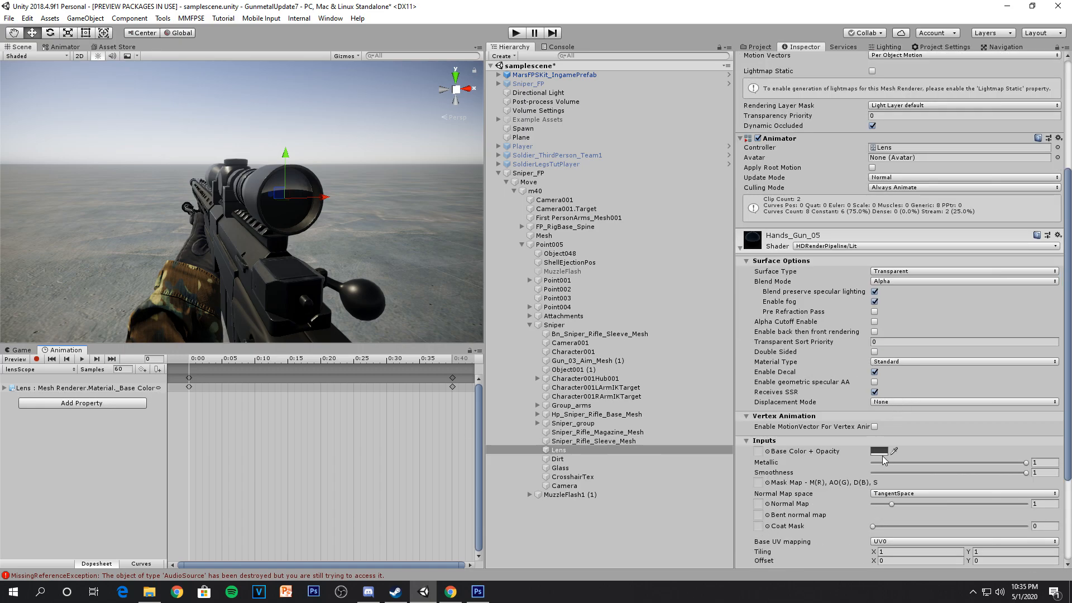
drag(206, 361, 184, 371)
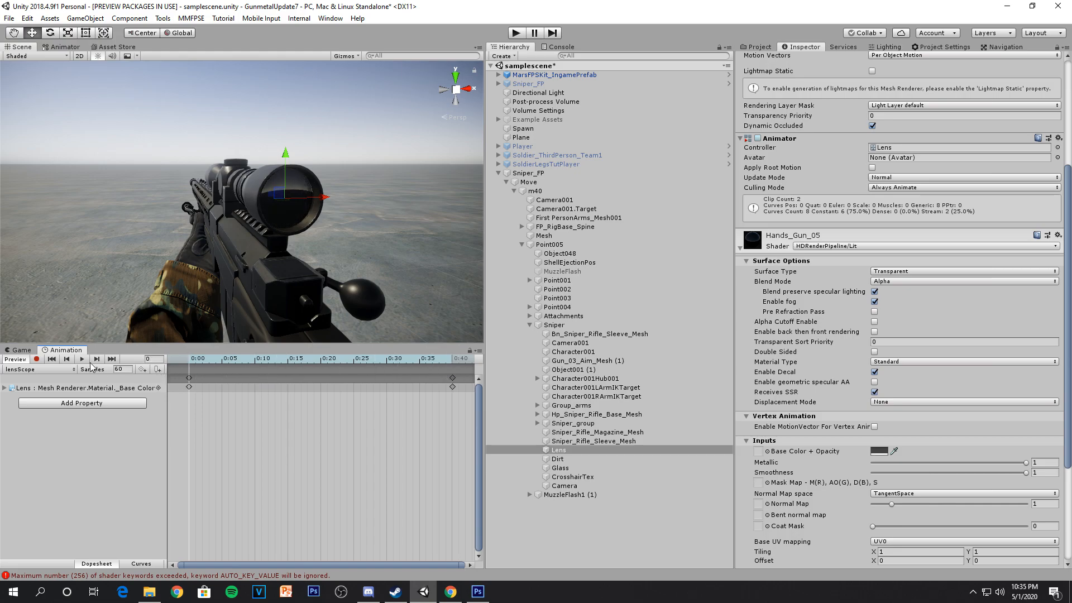
click(22, 350)
scroll(856, 436, down, 5)
scroll(848, 440, up, 10)
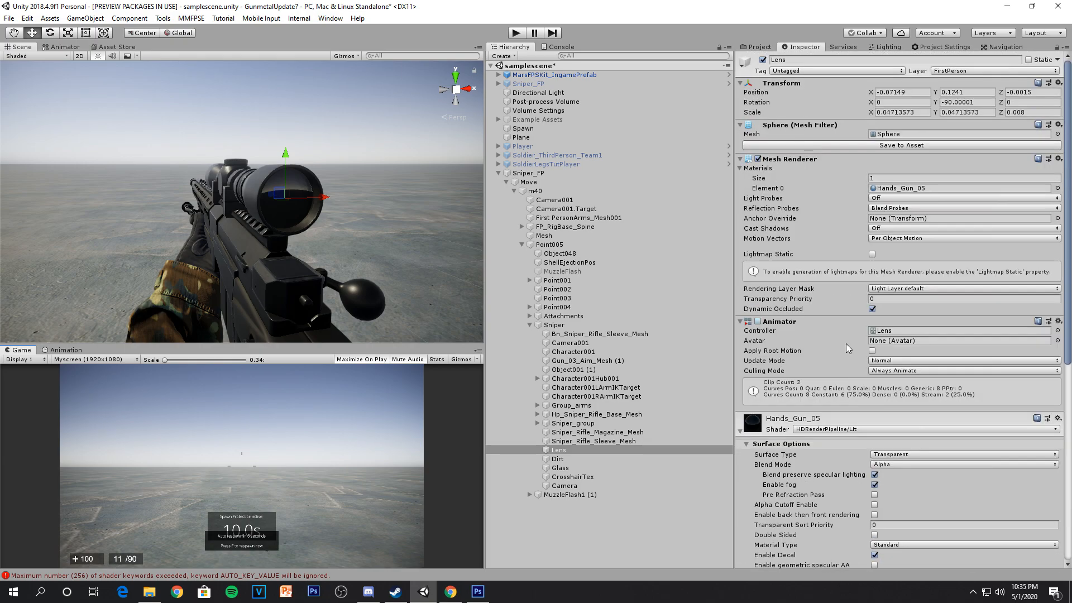
Step: Switch the Lens object off to look through the open scope, and switch it back on
click(762, 60)
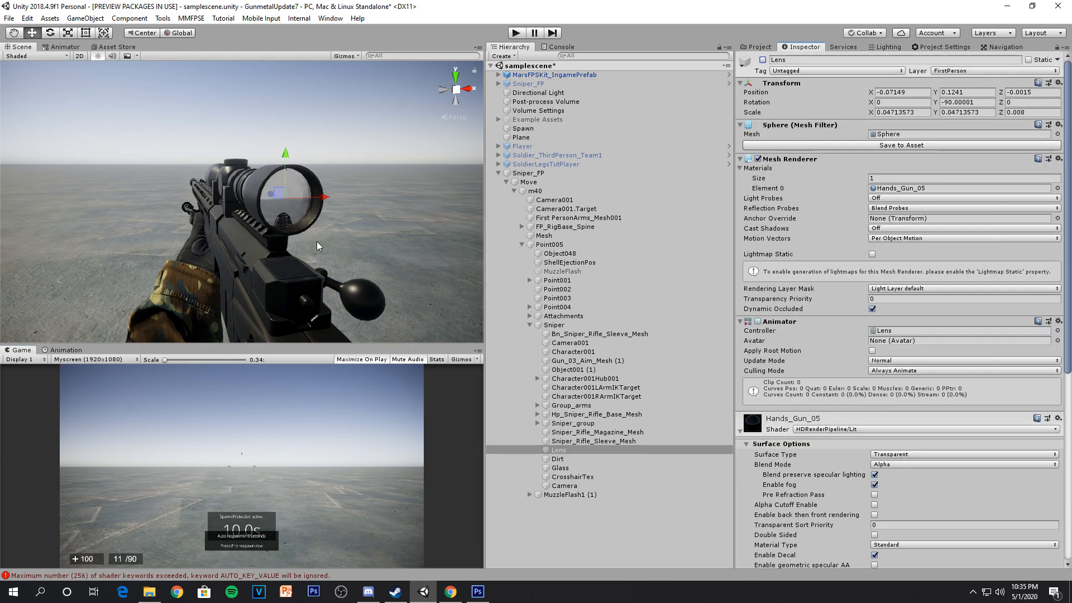
right_drag(315, 244, 310, 238)
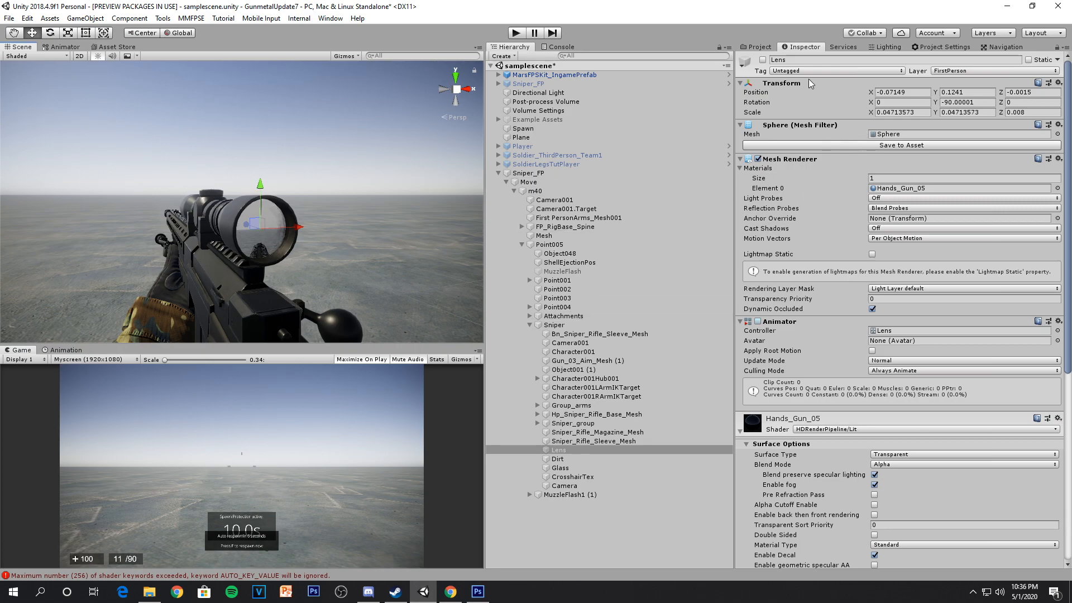
click(762, 59)
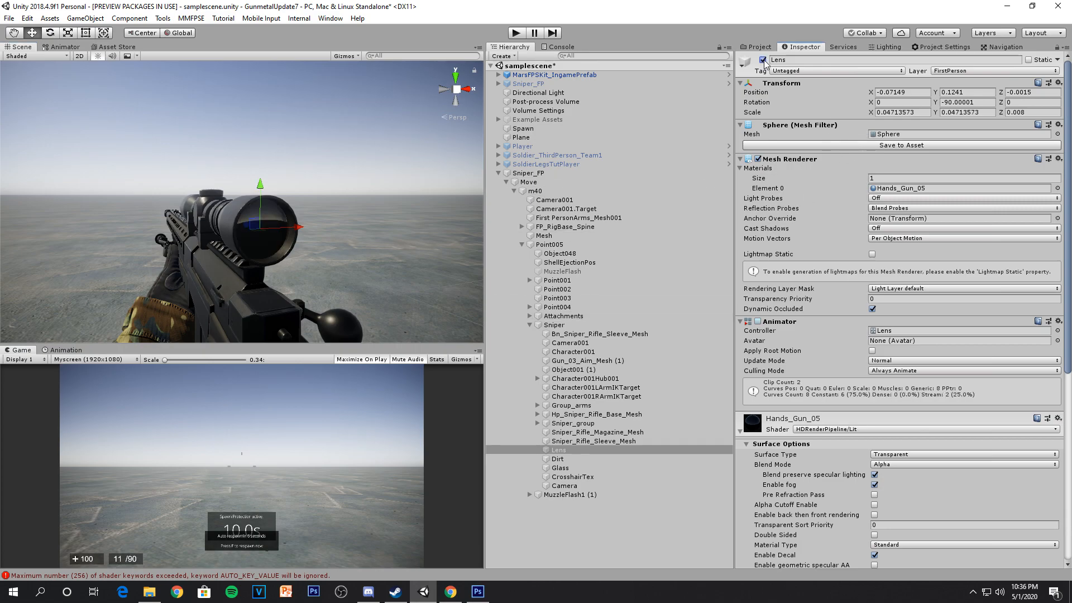
Step: Collapse and select the Sniper_FP weapon to view its Kit_Weapon Renderer settings, and run the scene in Play mode
click(500, 174)
click(499, 174)
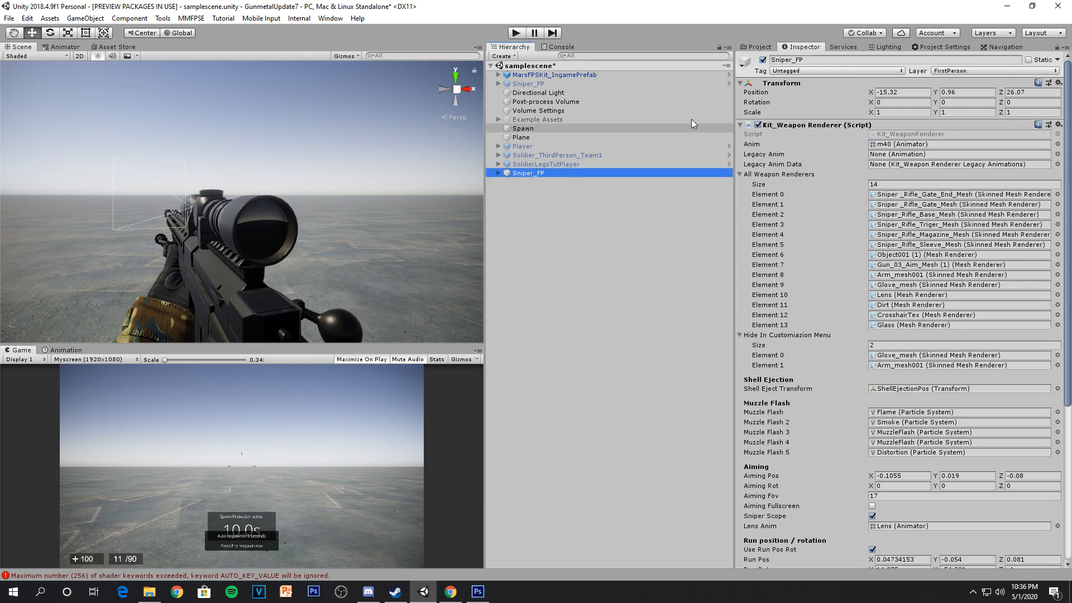
key(ctrl+p)
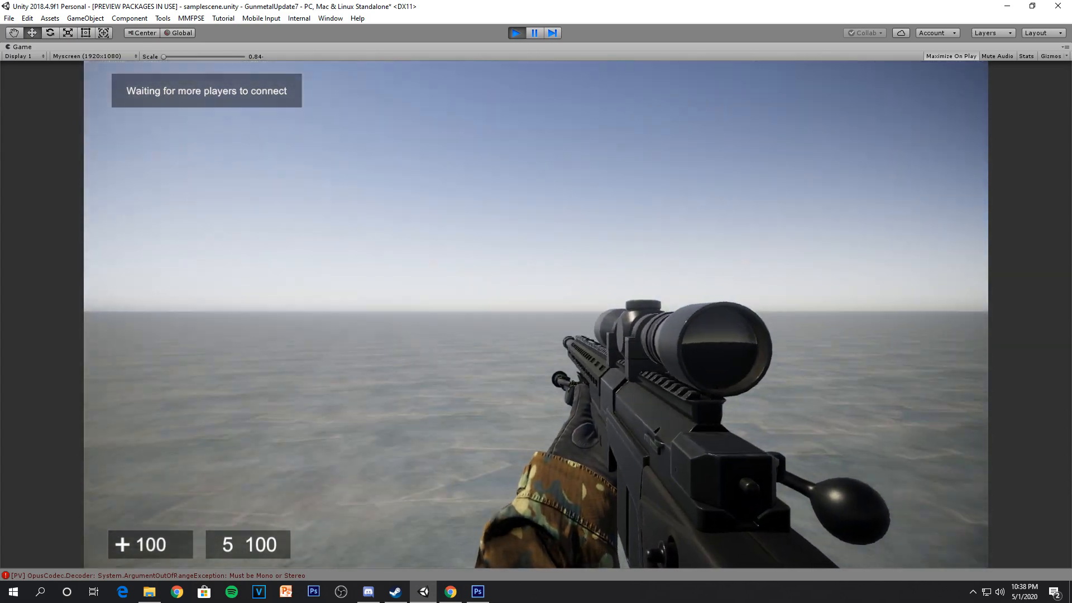
Step: Test the sniper scope in the running game by repeatedly aiming through it and firing shots
right_click(536, 314)
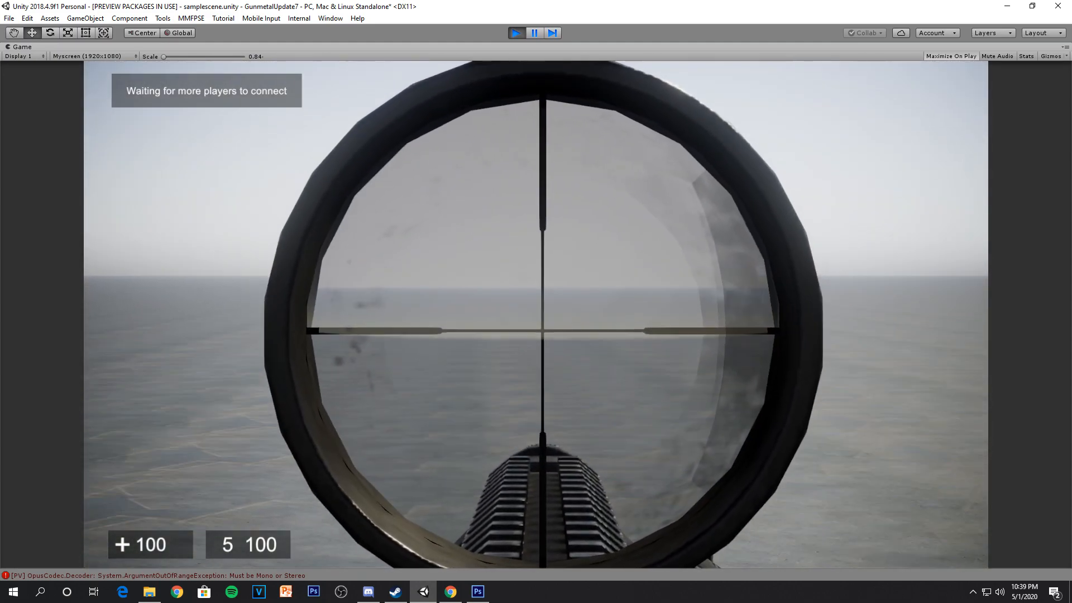
click(536, 315)
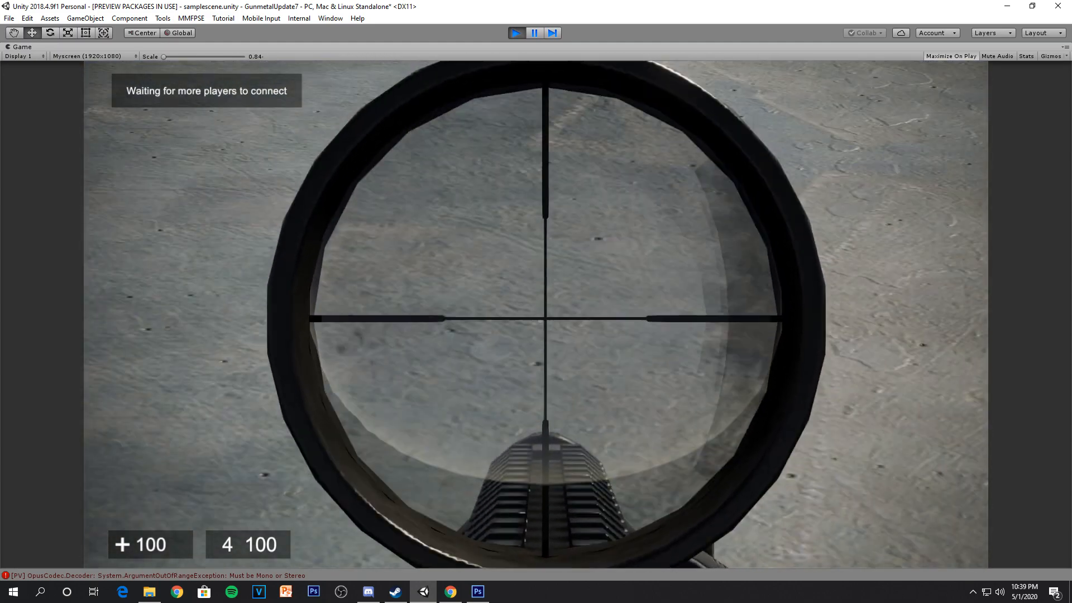
click(536, 315)
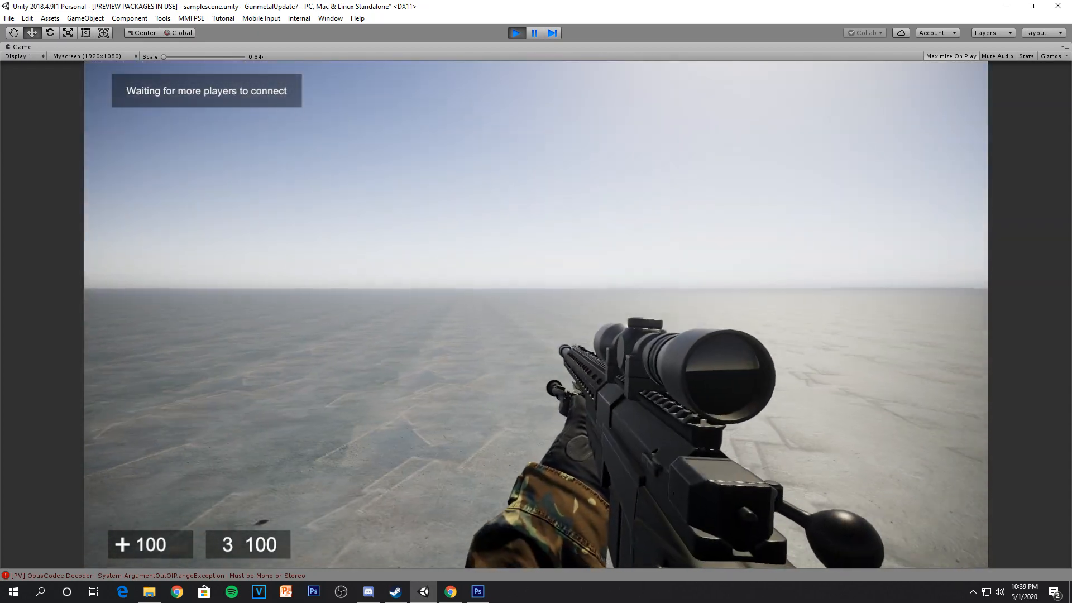
right_click(536, 314)
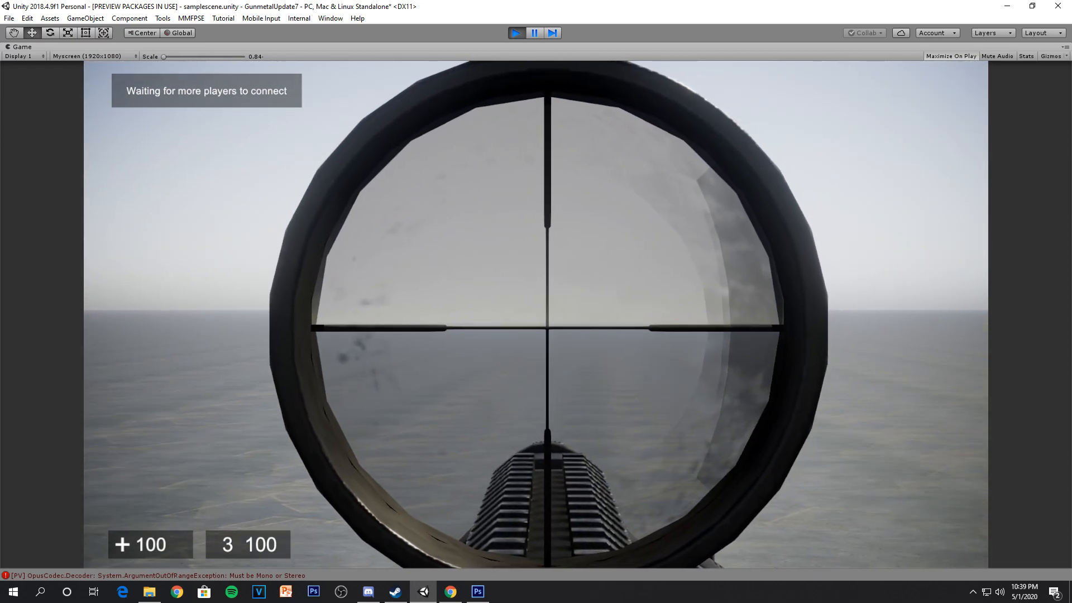
click(535, 314)
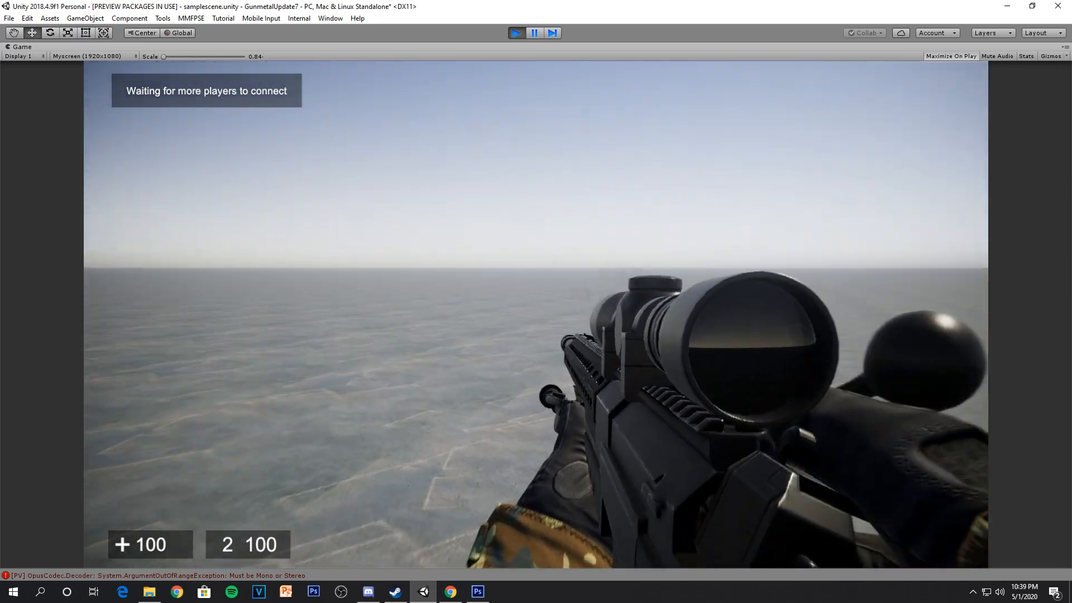
right_drag(535, 315, 536, 314)
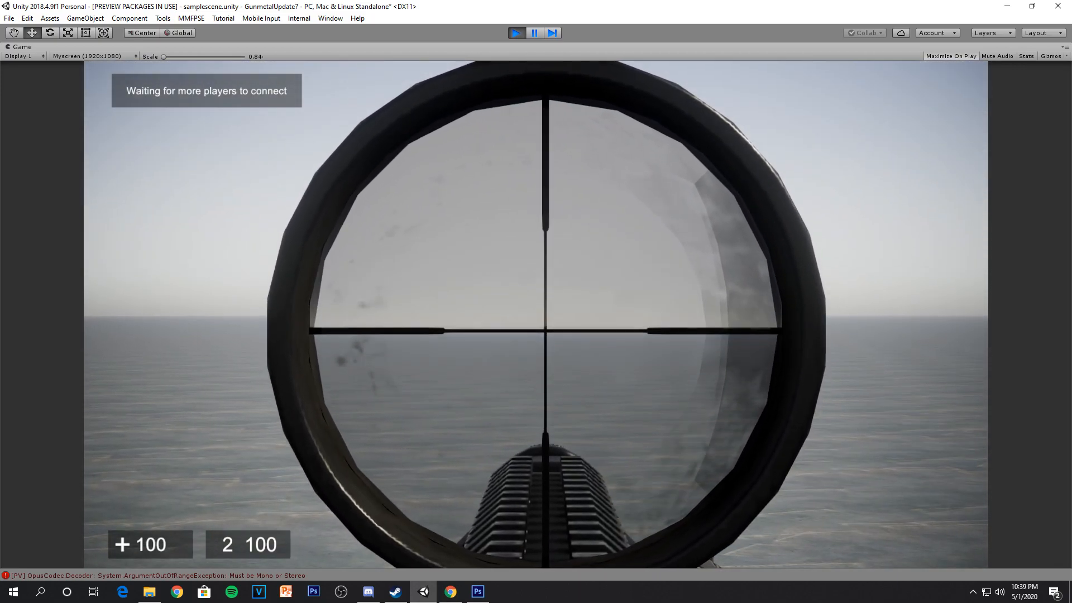